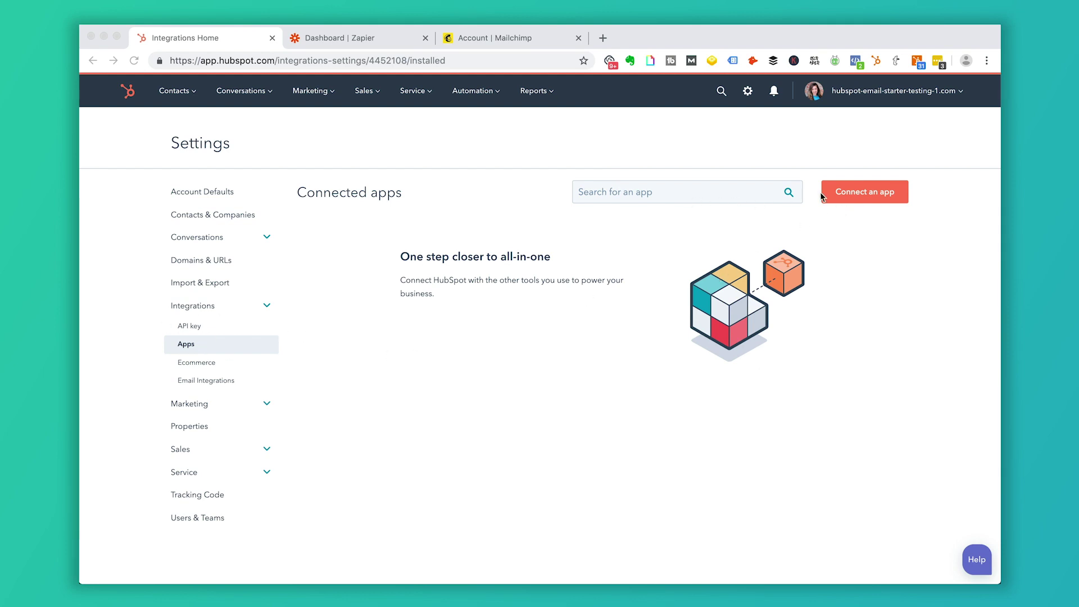
# - Browse HubSpot's connectable apps, then open the email service provider settings to connect a provider
pyautogui.click(860, 193)
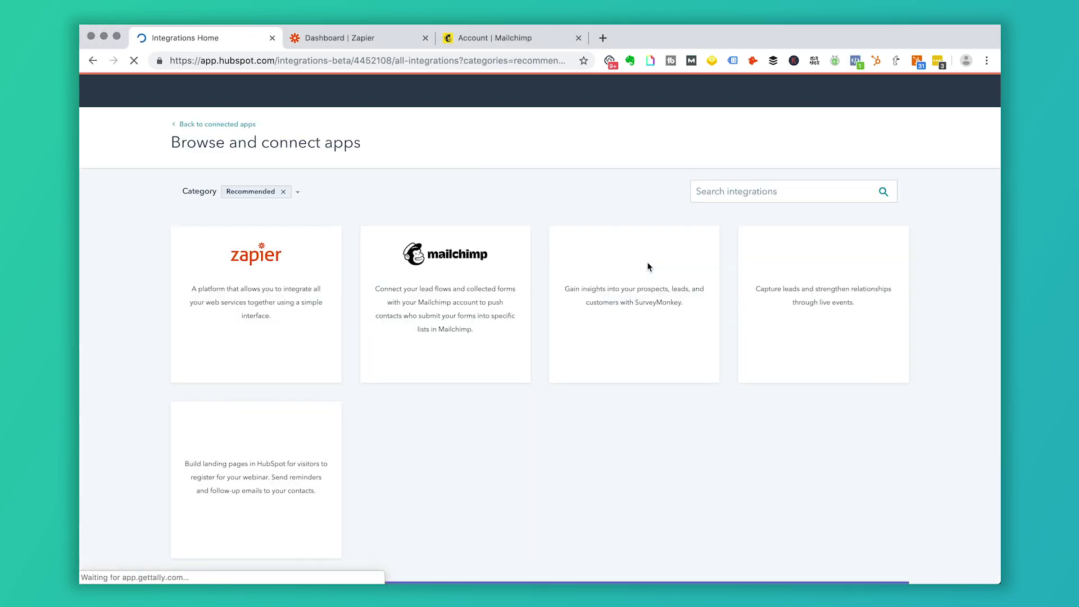
pyautogui.moveTo(508, 254)
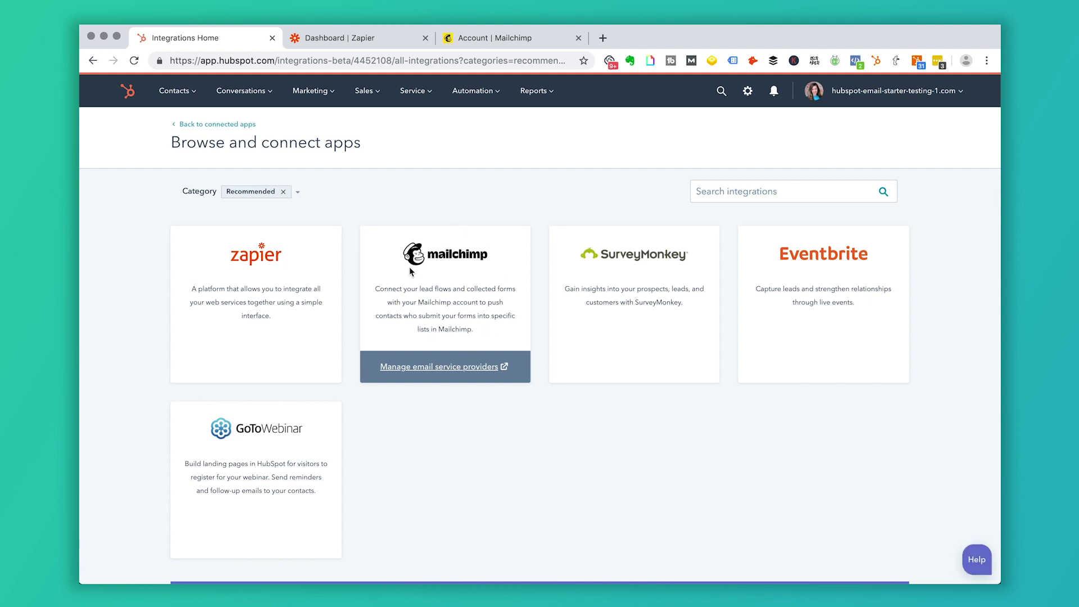
pyautogui.click(716, 195)
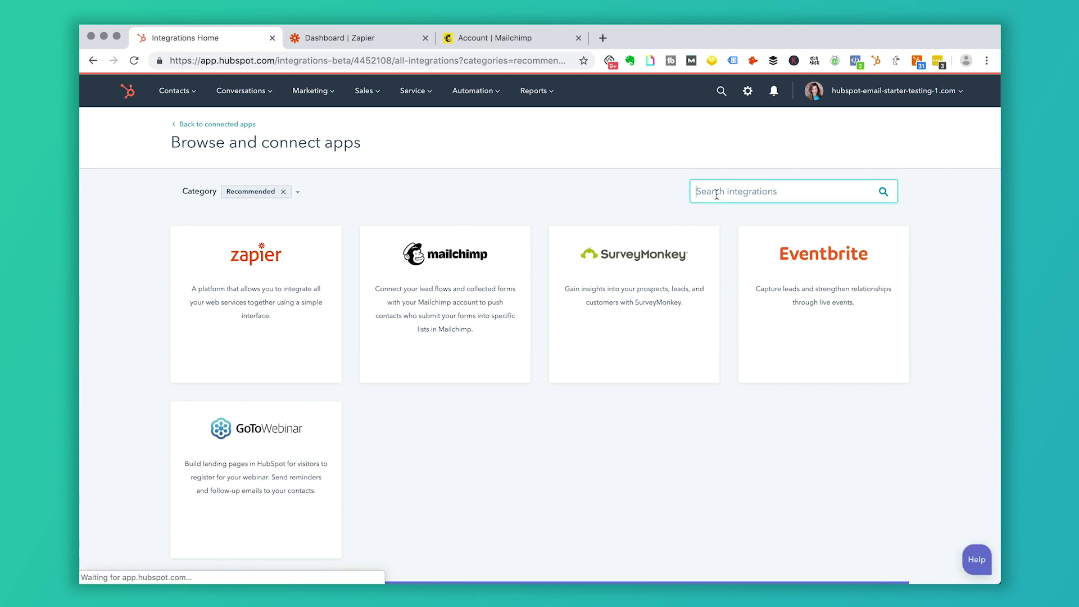
pyautogui.moveTo(497, 279)
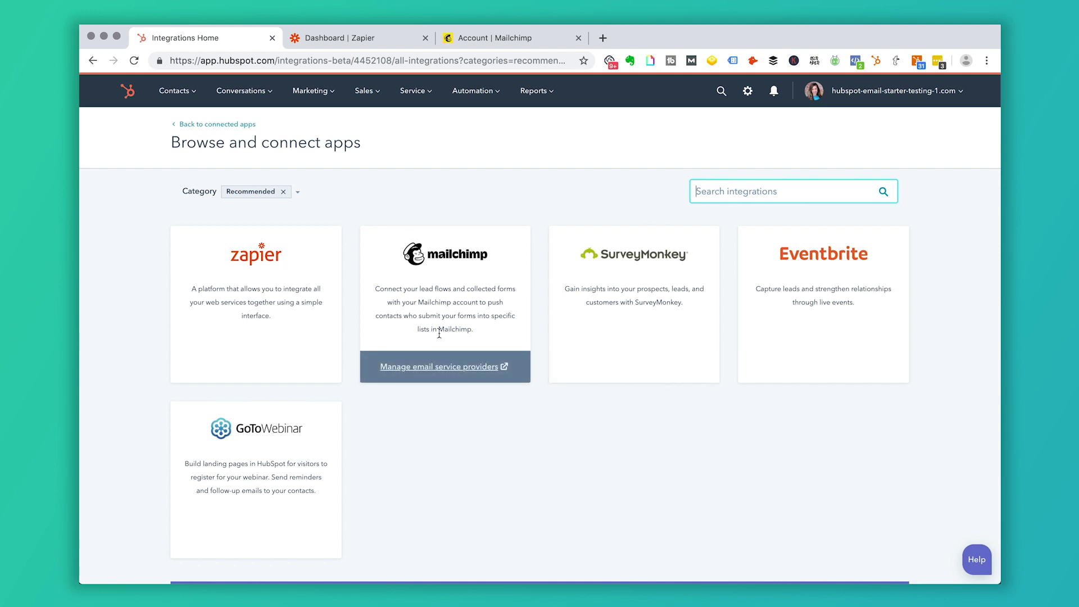
pyautogui.click(444, 371)
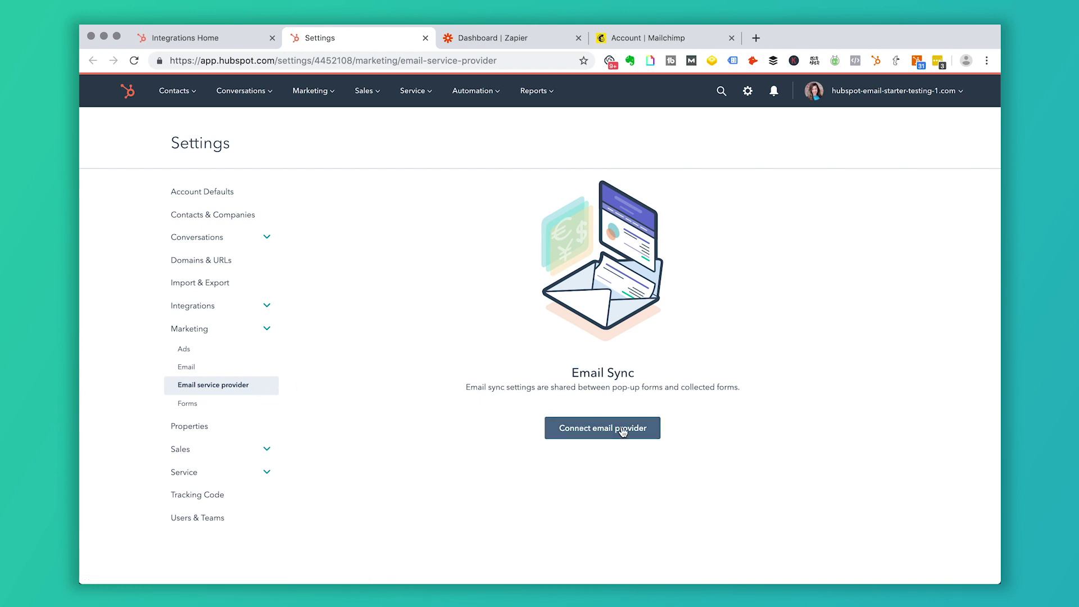
pyautogui.click(603, 429)
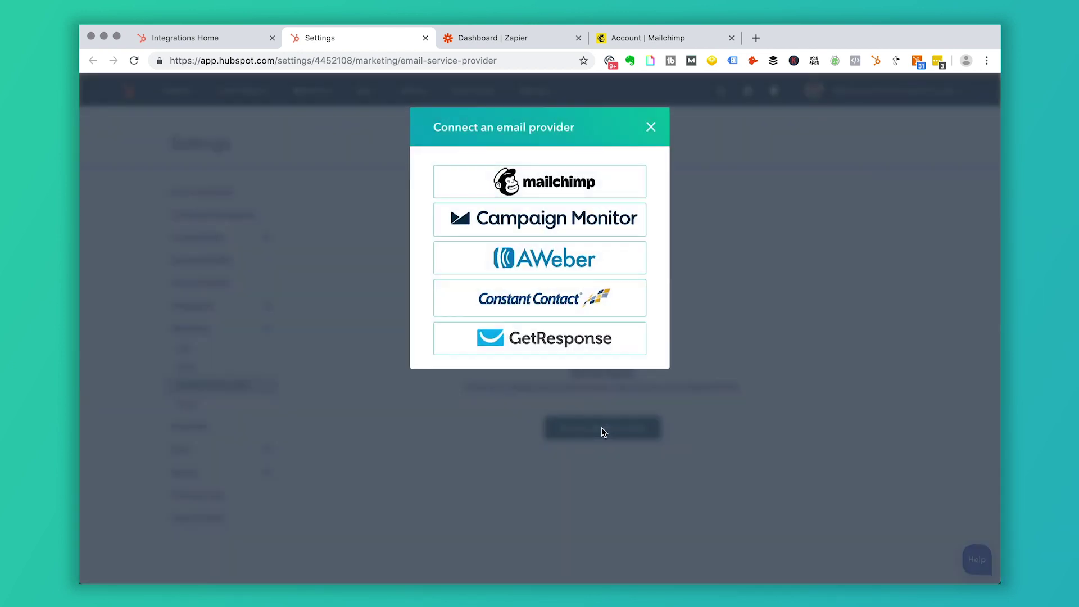
# - Choose Mailchimp, log in with the LastPass-saved credentials, and select the Mailchimp account to connect
pyautogui.click(543, 183)
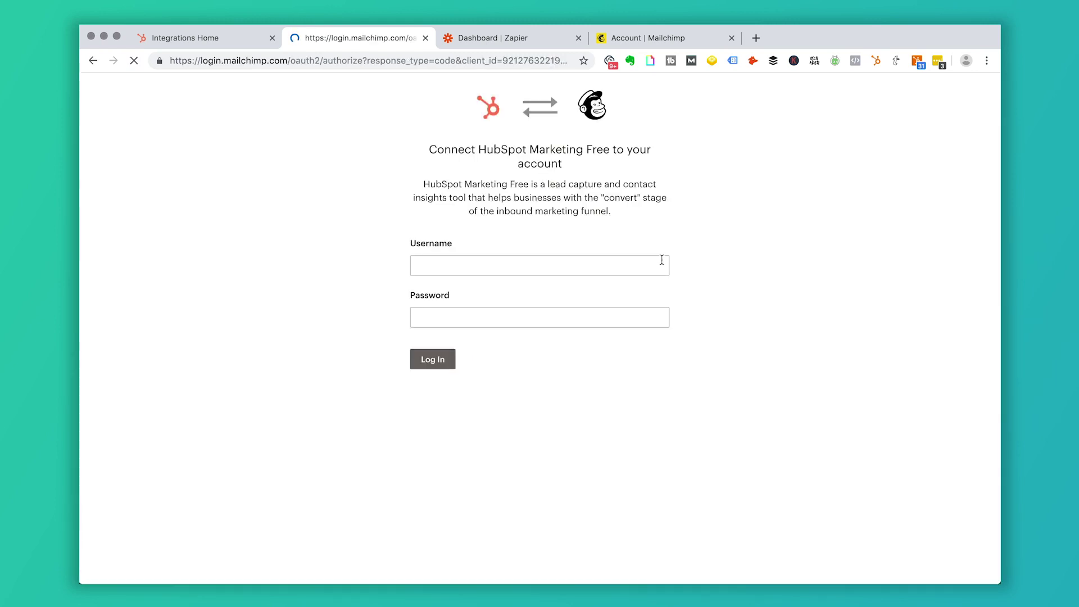
pyautogui.click(661, 269)
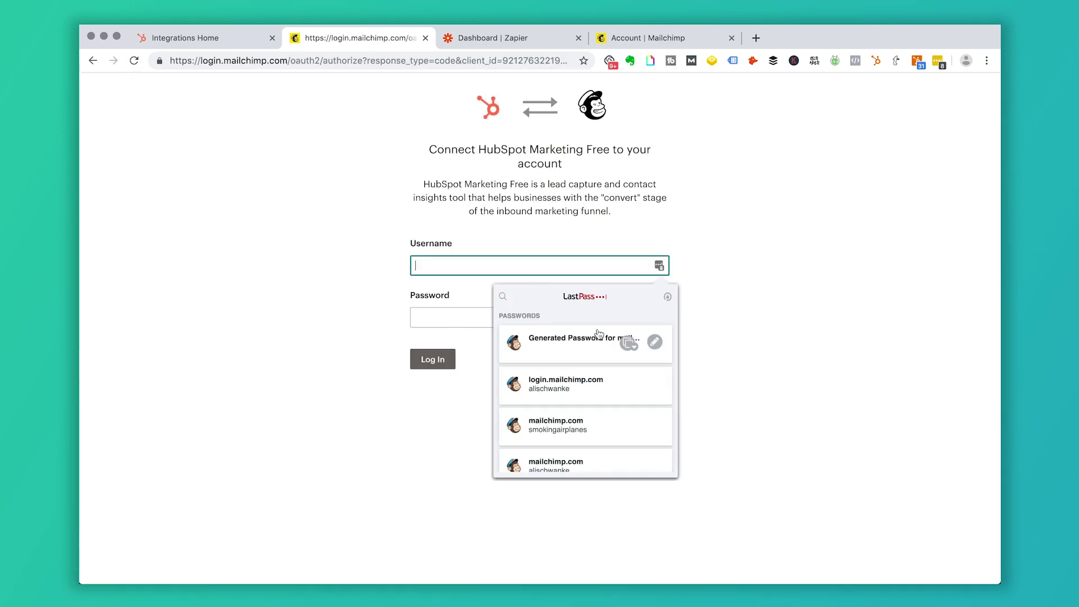
pyautogui.click(625, 382)
pyautogui.click(432, 363)
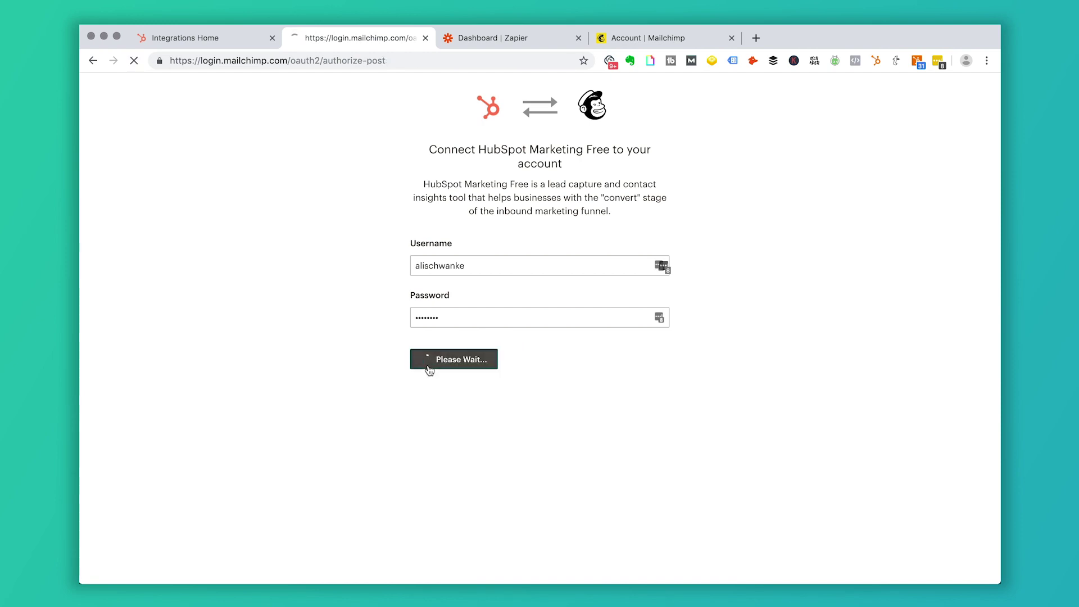
pyautogui.scroll(-3, 456, 416)
pyautogui.scroll(-7, 495, 394)
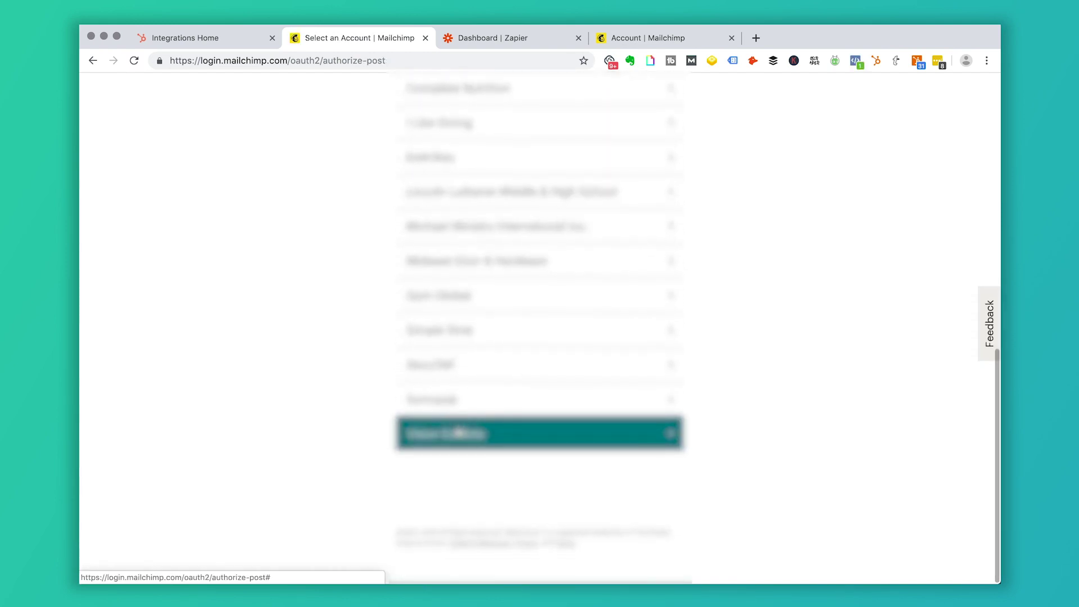
pyautogui.click(494, 334)
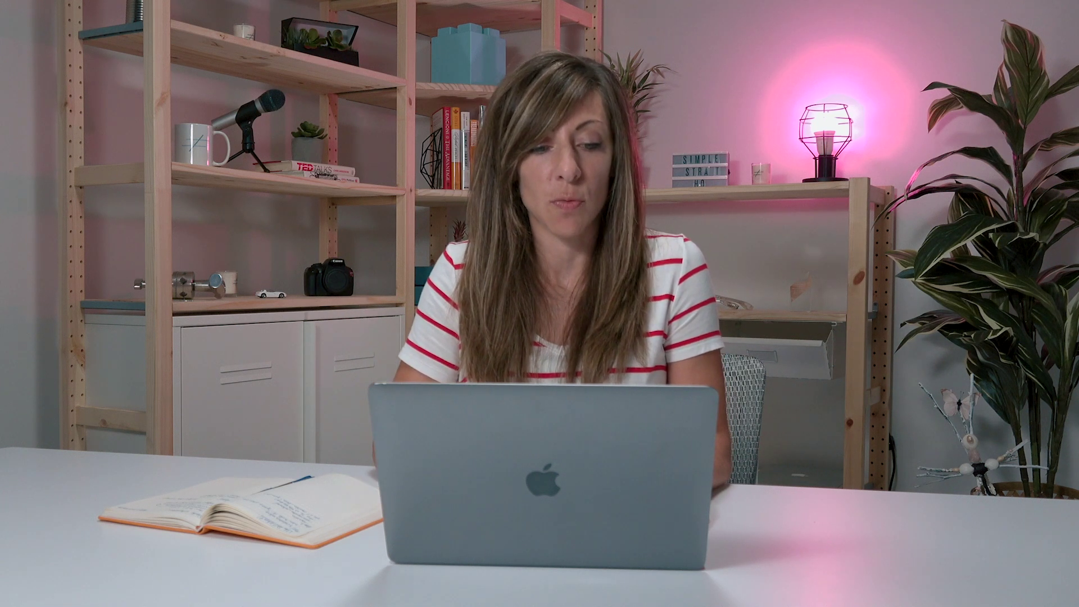
# - Go to Marketing > Forms, check an existing form's Options, then start creating a new form
pyautogui.click(326, 95)
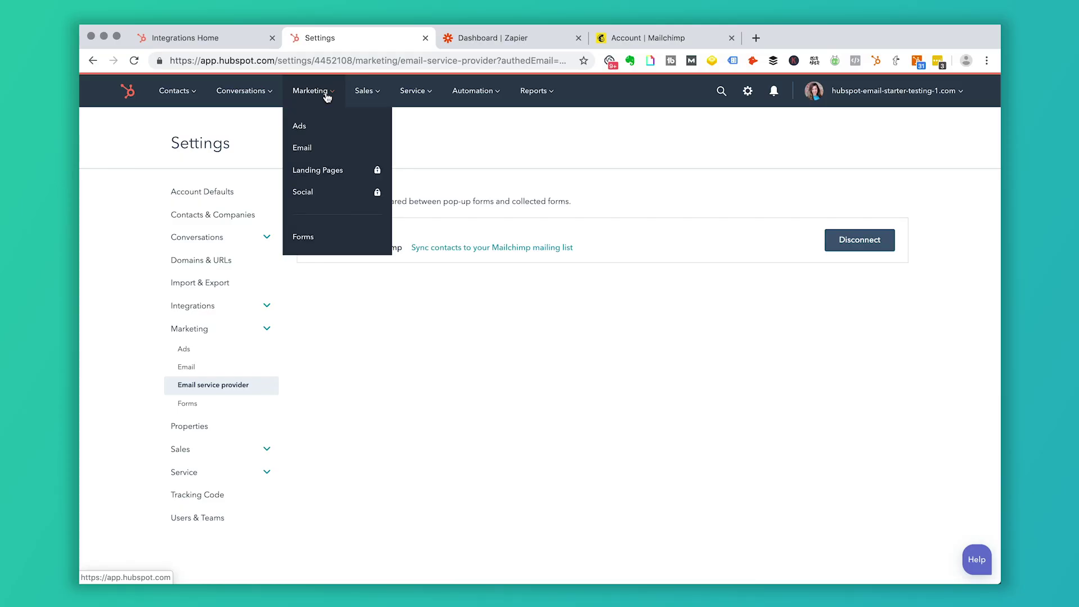
pyautogui.click(323, 246)
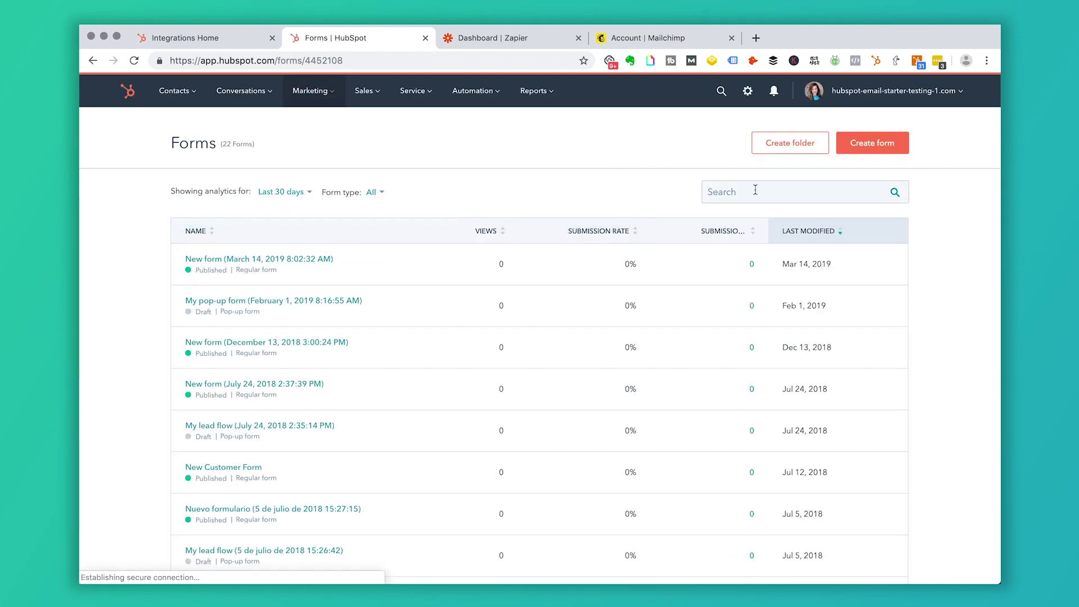
pyautogui.click(293, 260)
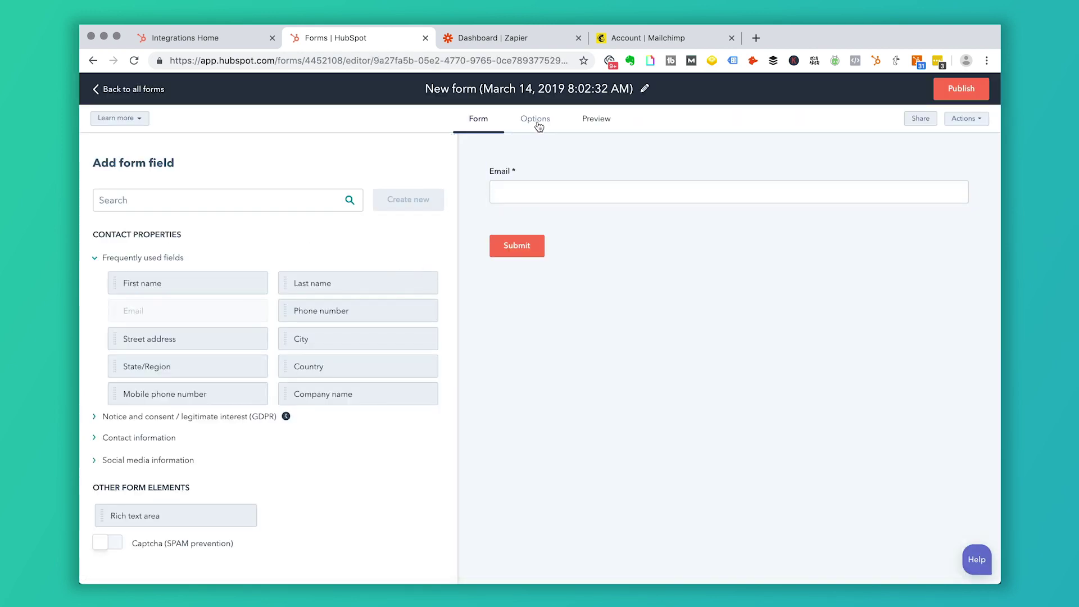
pyautogui.click(535, 119)
pyautogui.scroll(-5, 544, 284)
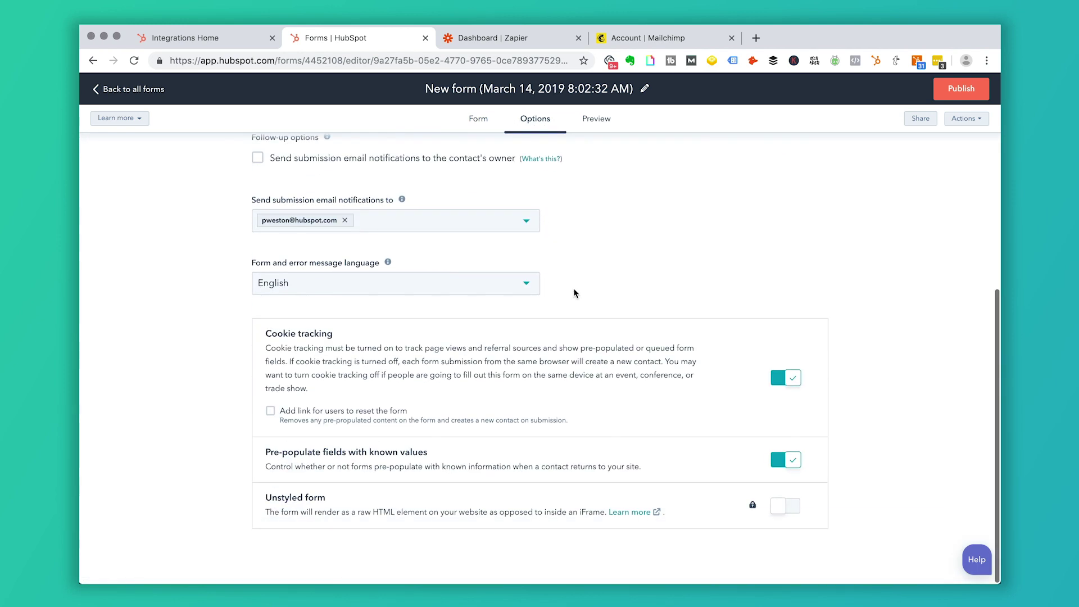
pyautogui.scroll(5, 518, 313)
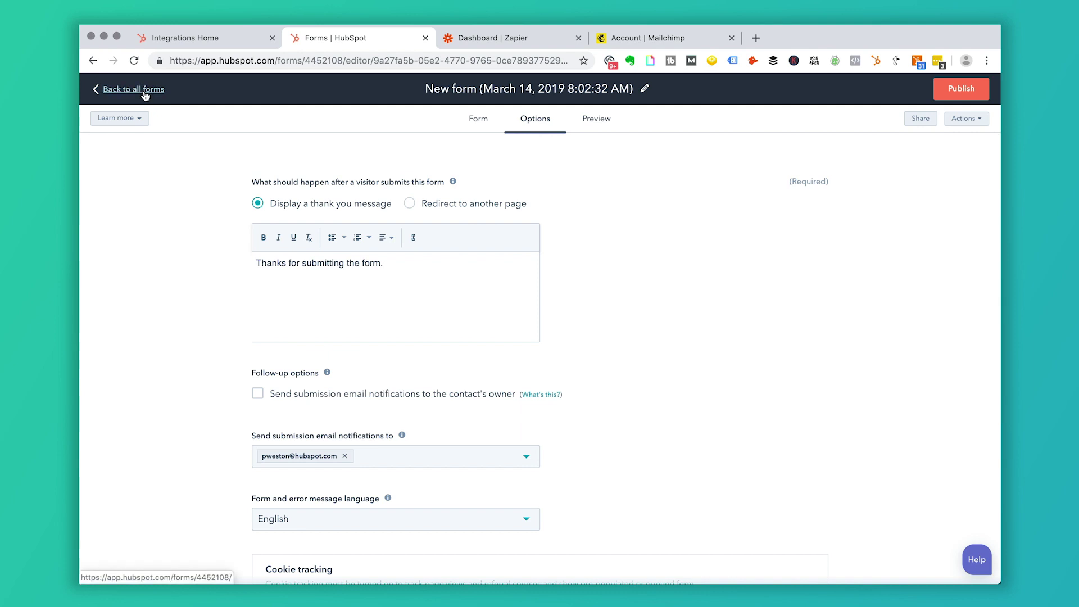
pyautogui.click(148, 96)
pyautogui.click(895, 149)
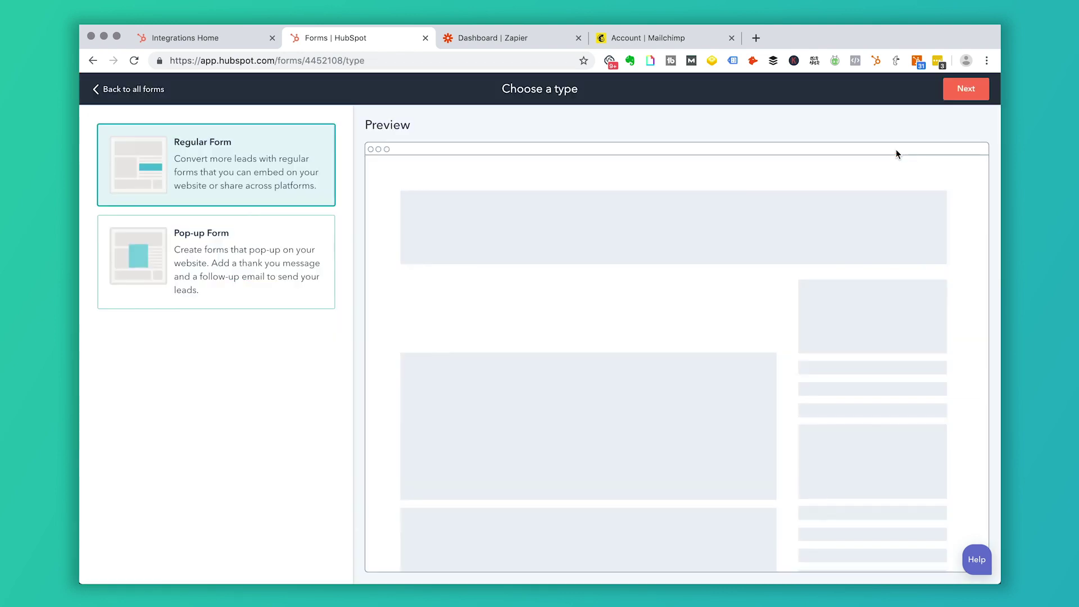
# - Make the new form a Pop-up Form and review its Callout and Form tabs
pyautogui.click(222, 267)
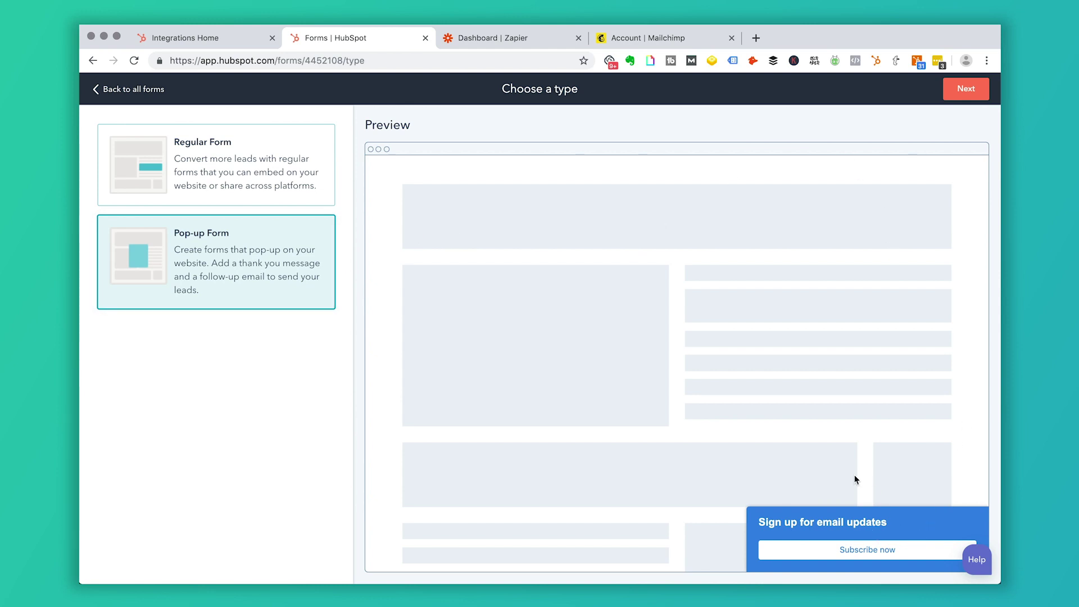
pyautogui.click(965, 89)
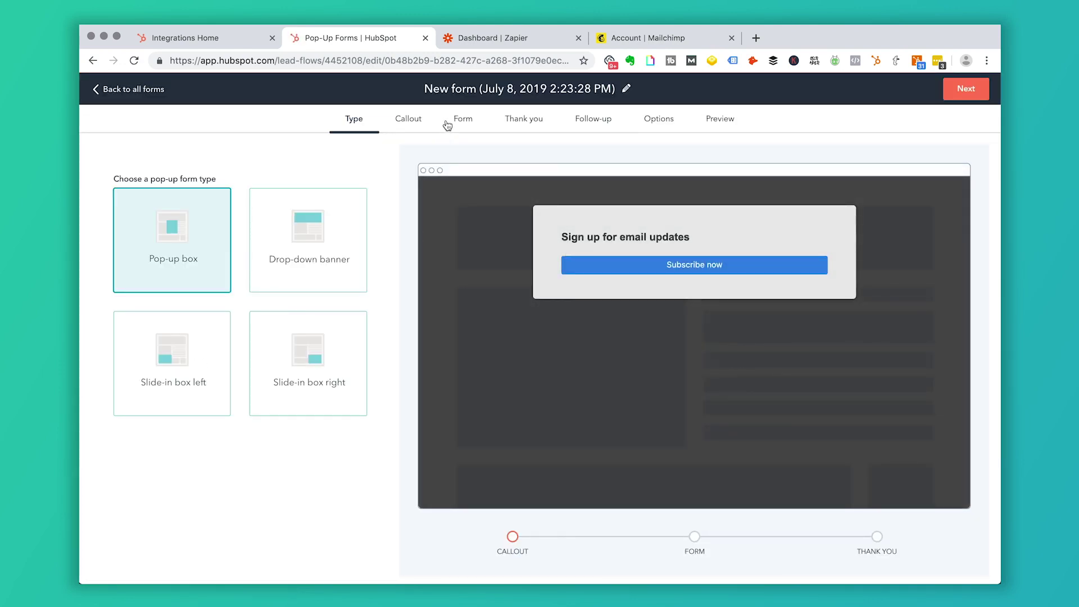
pyautogui.click(410, 123)
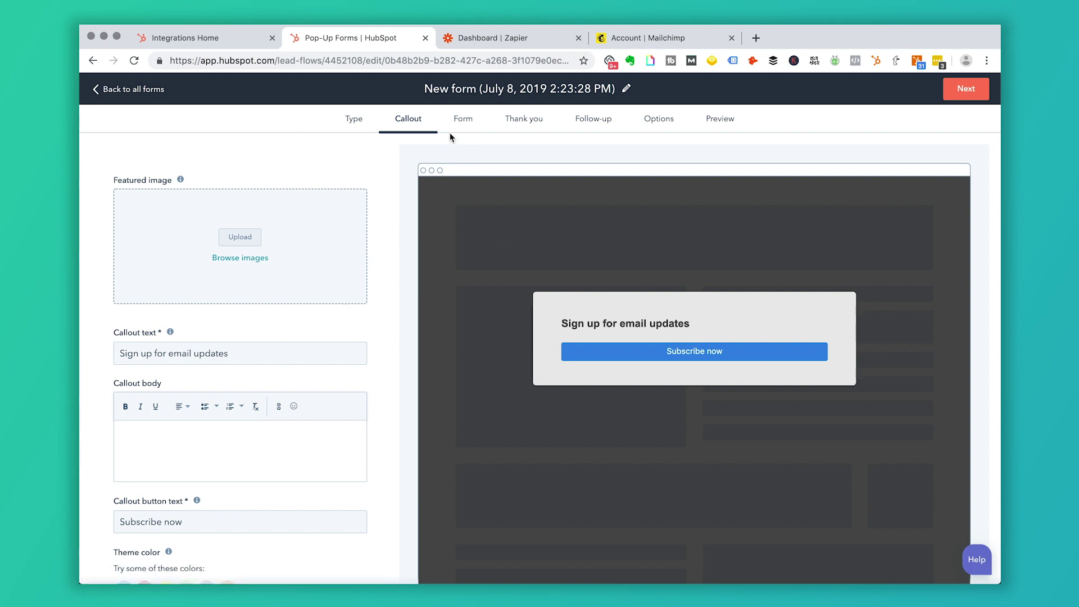
pyautogui.click(468, 120)
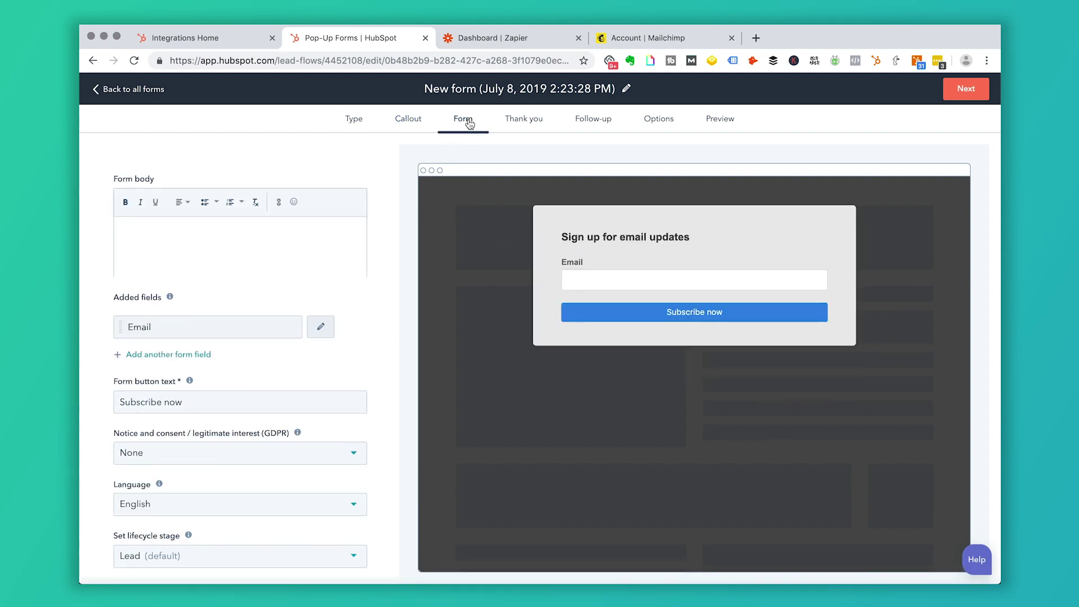
# - In the pop-up's Options, send new contacts to the MailChimp Test list
pyautogui.click(662, 122)
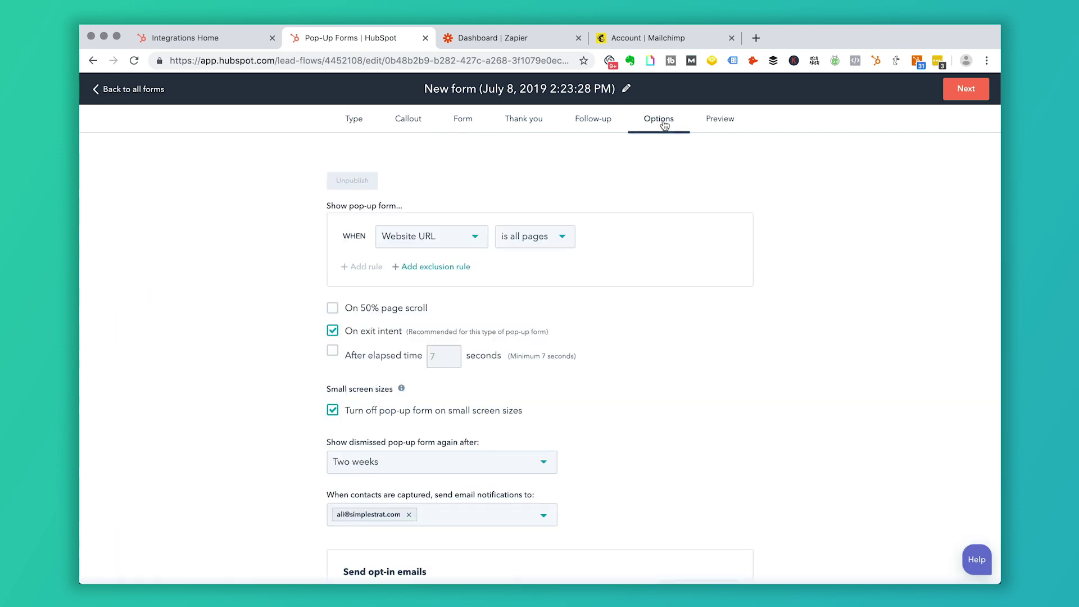
pyautogui.scroll(-4, 662, 341)
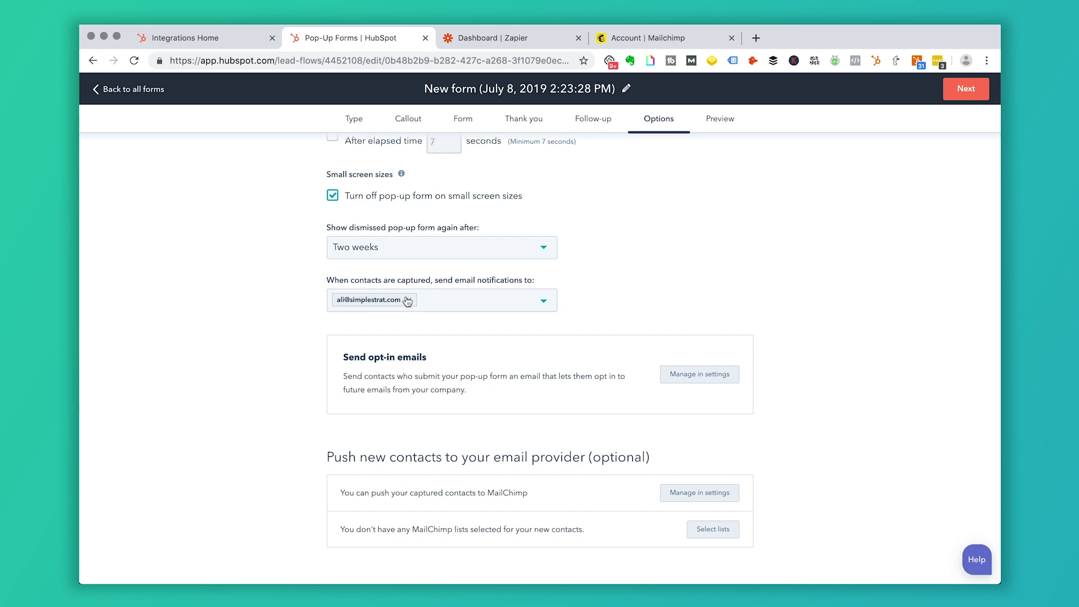
pyautogui.click(720, 534)
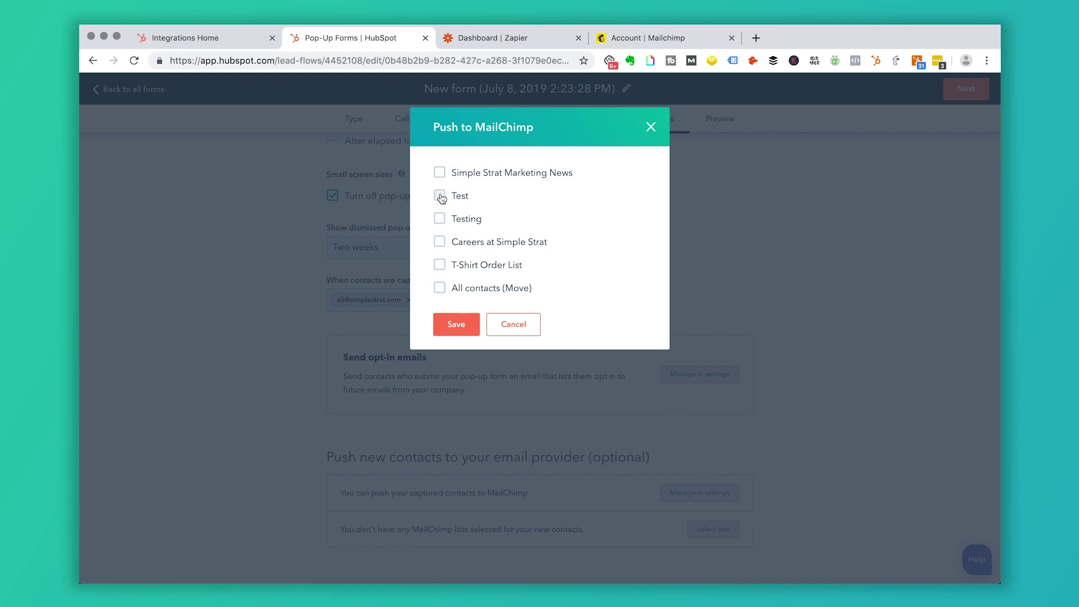
pyautogui.click(460, 332)
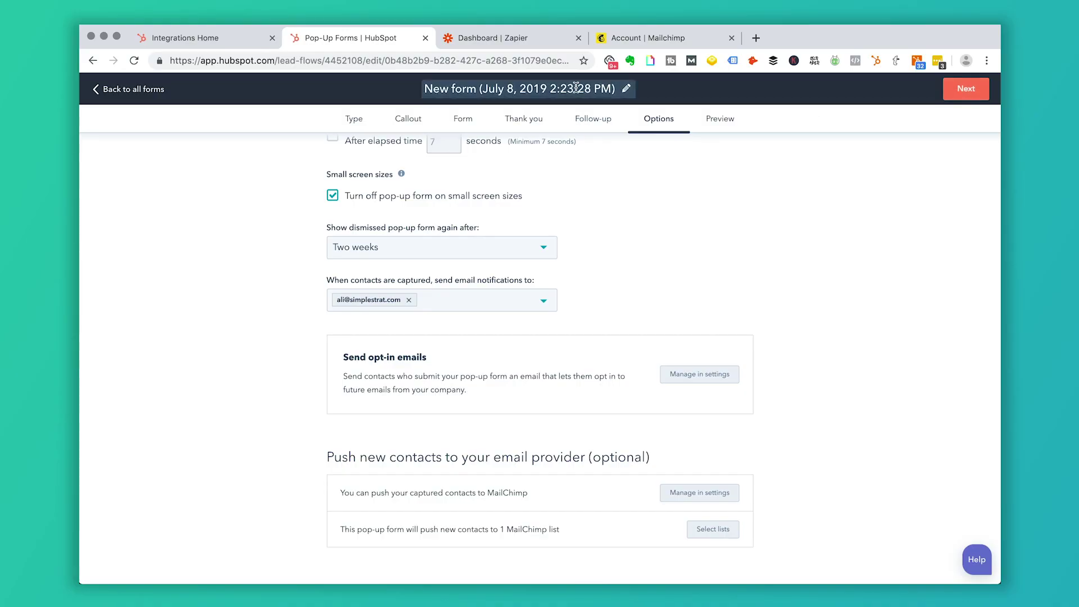
# - Title the pop-up form 'Pop up newsletter form', correcting the 'newlsetter' typo
pyautogui.click(575, 87)
pyautogui.write('Pop up  newlsetter for')
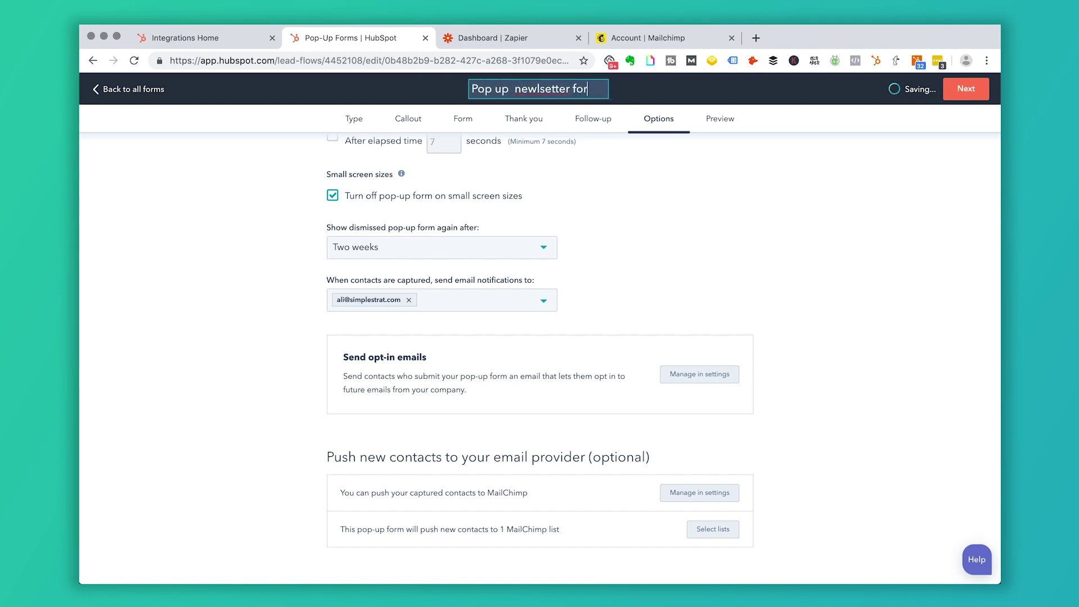
pyautogui.write('m')
pyautogui.click(540, 89)
pyautogui.press('BackSpace')
pyautogui.press('BackSpace')
pyautogui.write('sl')
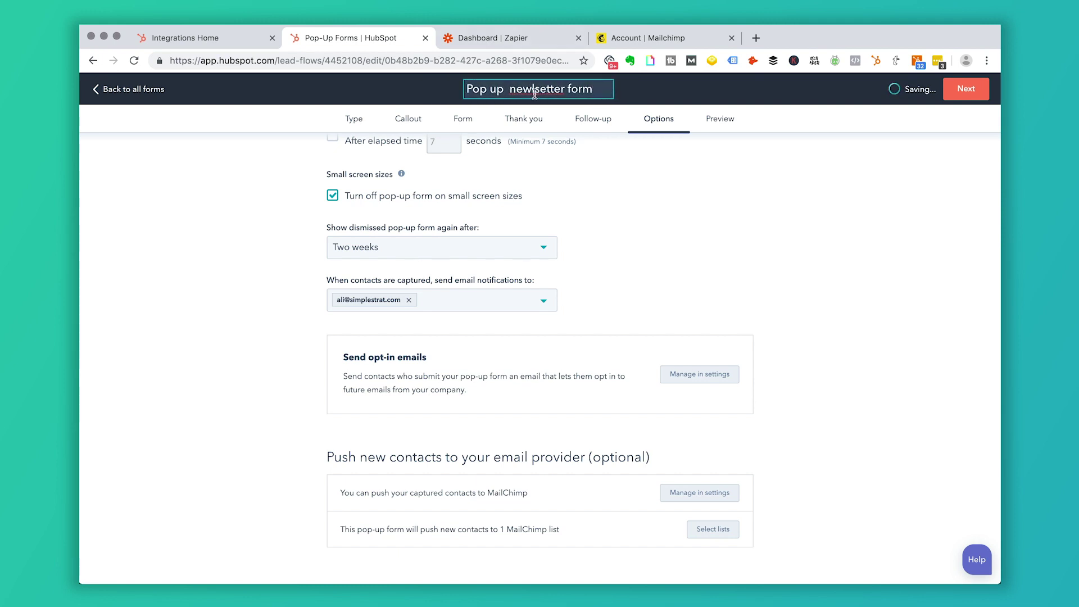
pyautogui.press('BackSpace')
pyautogui.write('l')
pyautogui.press('Return')
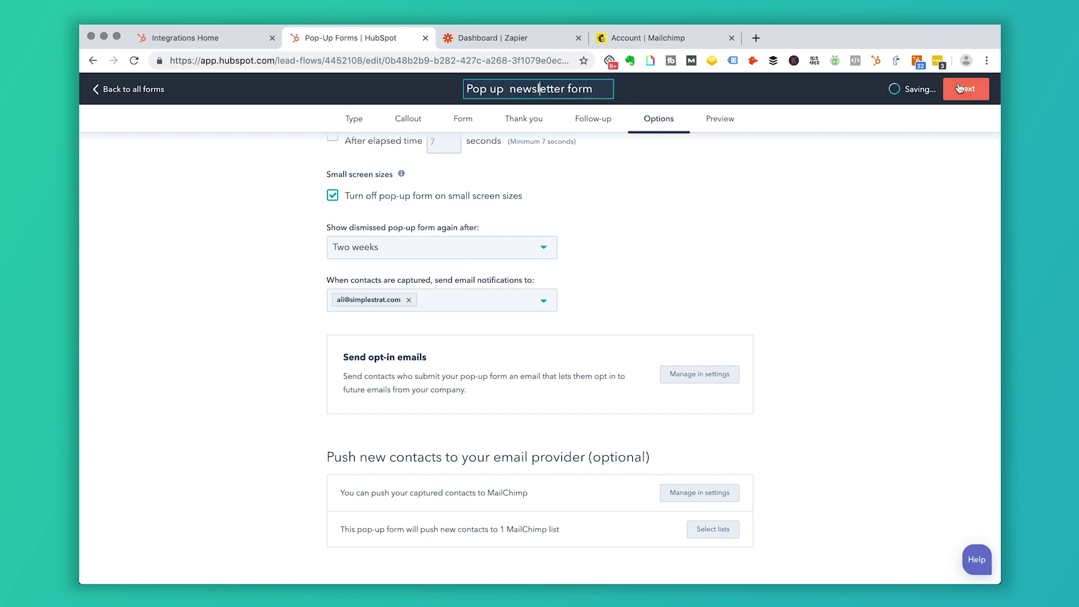
# - Preview the pop-up form, then publish it and set it live
pyautogui.click(719, 124)
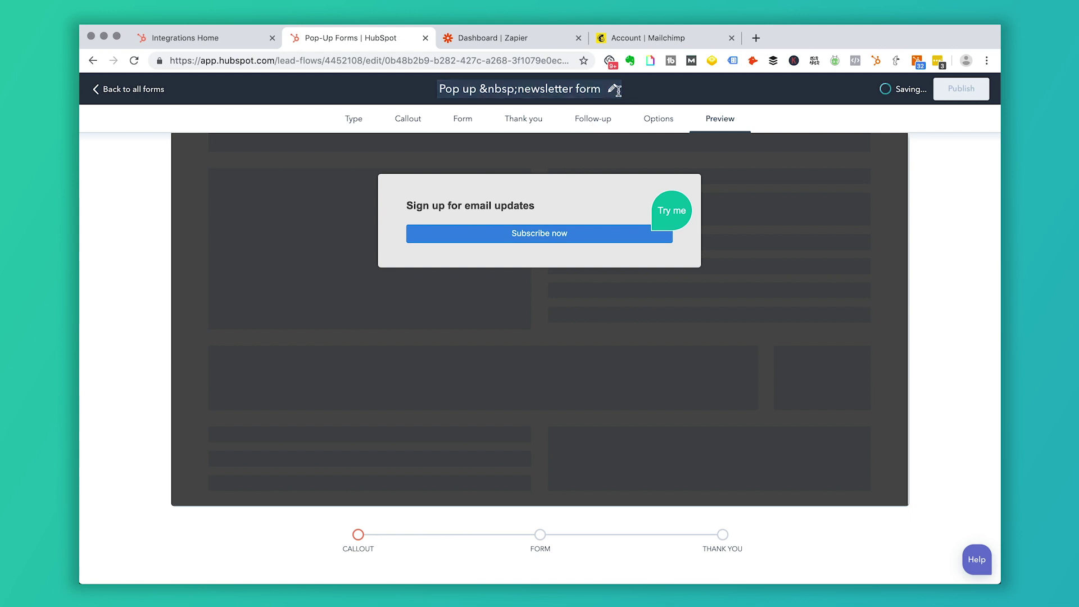
pyautogui.click(952, 90)
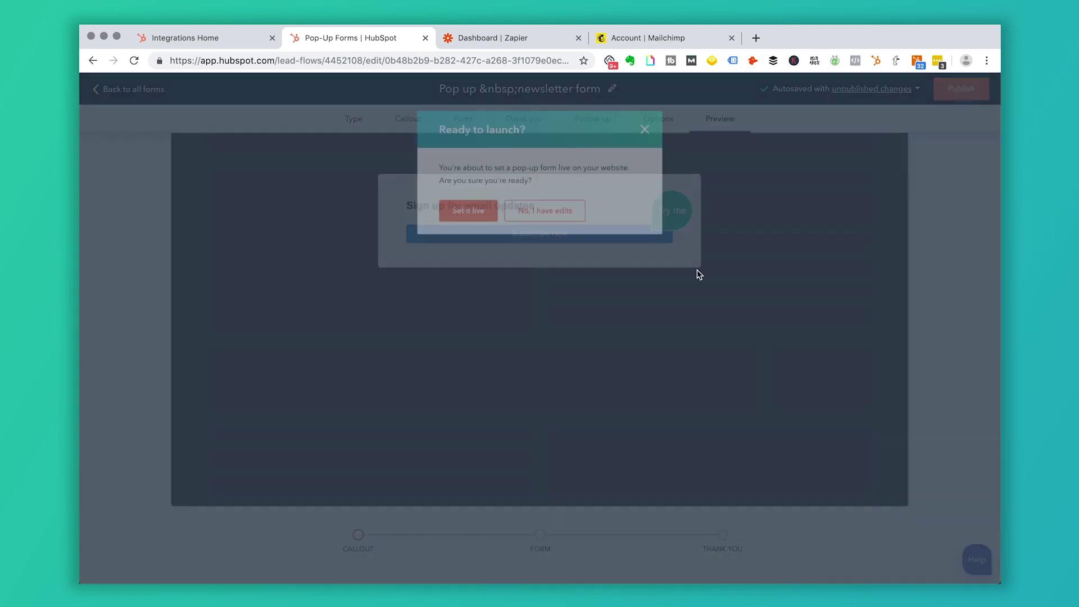
pyautogui.click(464, 213)
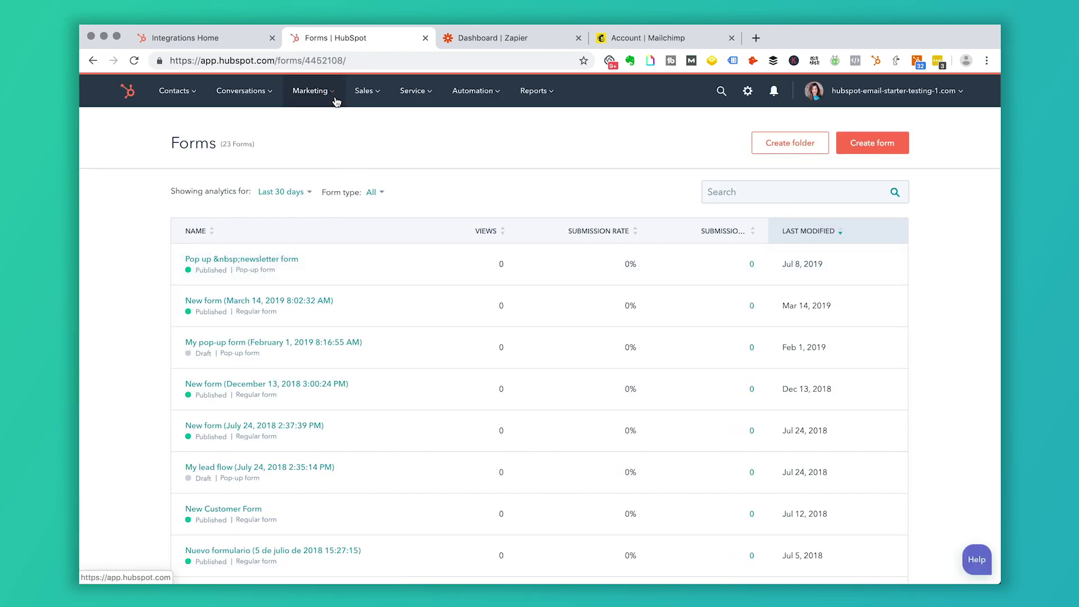
# - In forms settings' Non-HubSpot Forms tab, add your email as the submission notification recipient
pyautogui.click(747, 92)
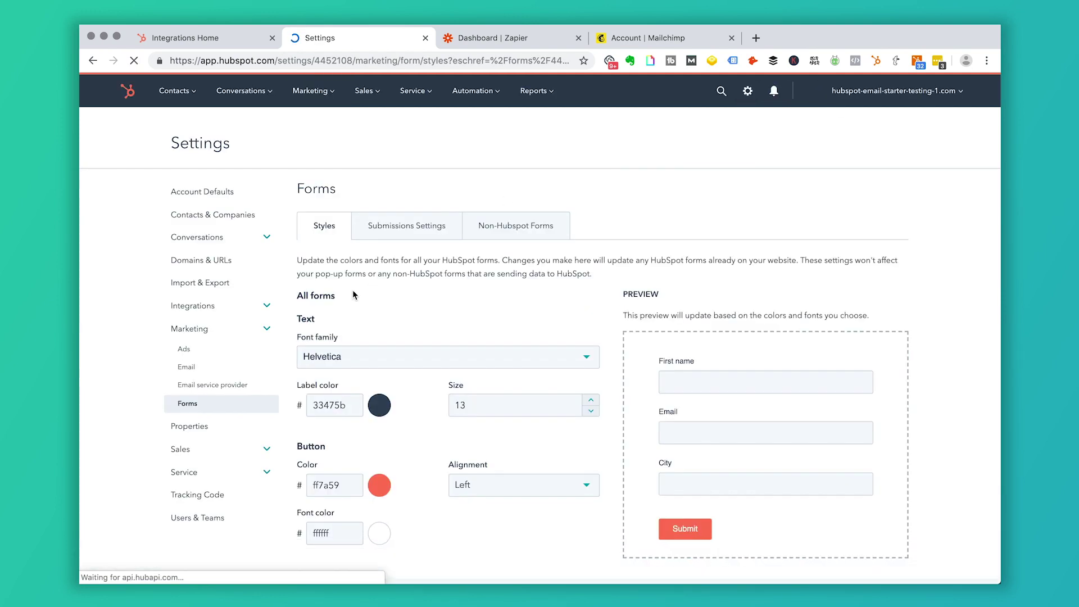
pyautogui.click(541, 225)
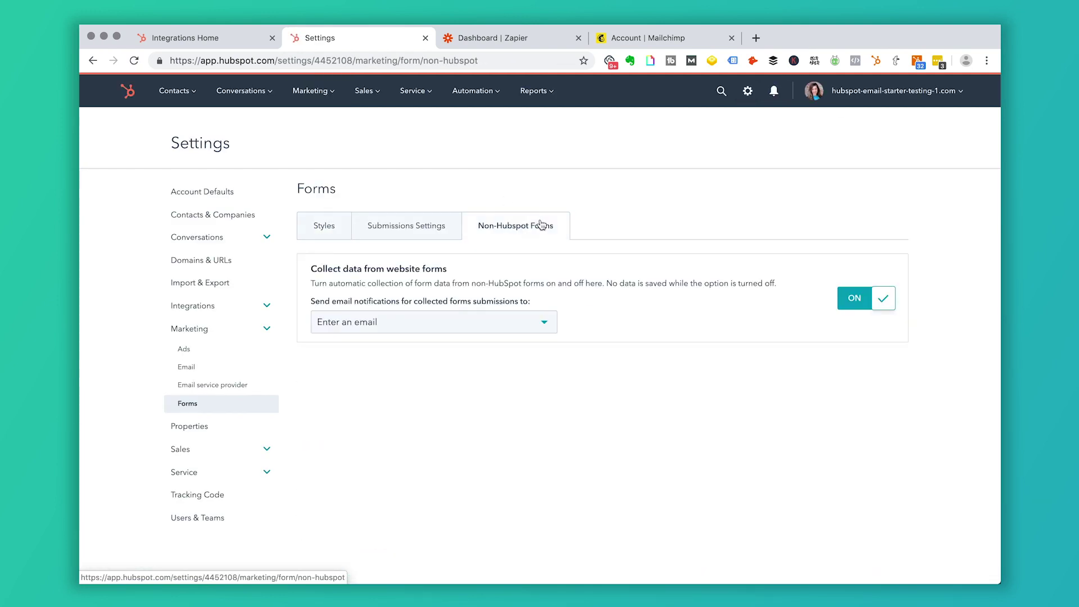
pyautogui.click(538, 321)
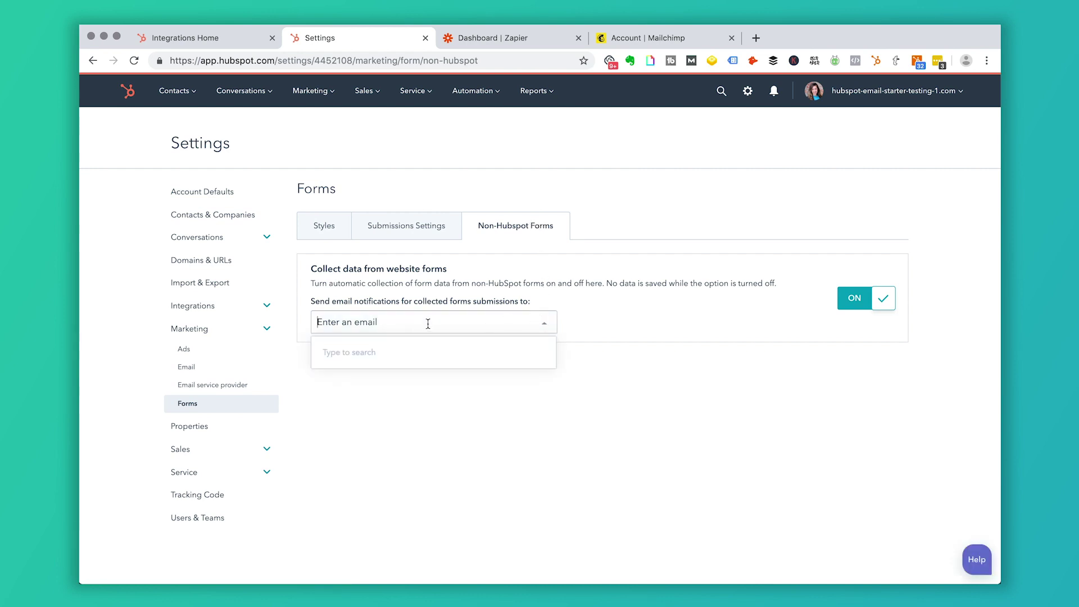
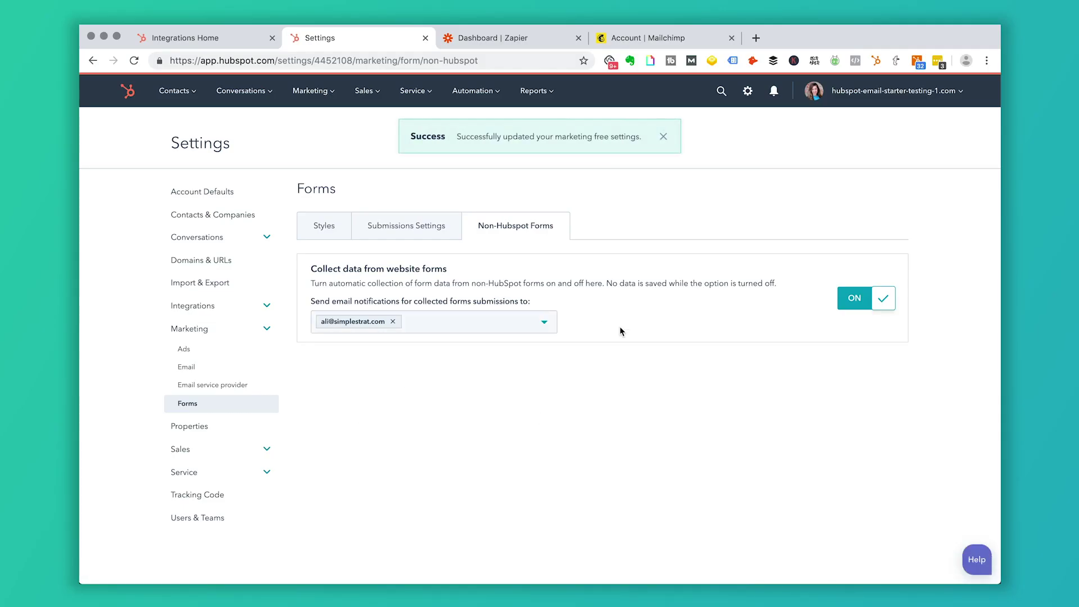
pyautogui.click(323, 91)
# - Return to the Forms list of 23 forms via Marketing > Forms and scroll through it
pyautogui.click(321, 305)
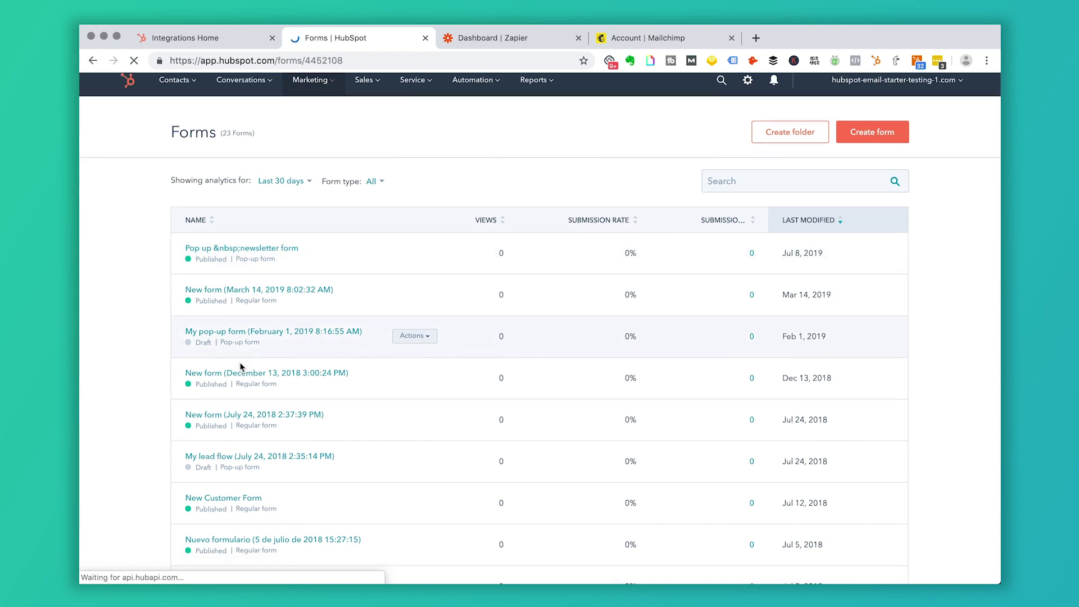
pyautogui.scroll(-3, 240, 366)
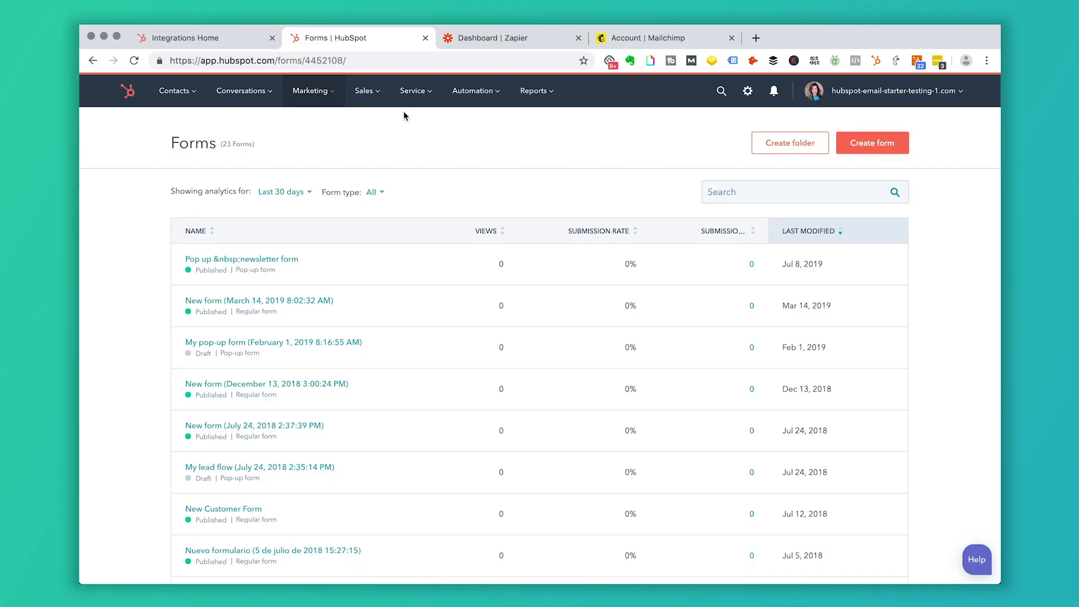
pyautogui.click(339, 95)
pyautogui.click(313, 235)
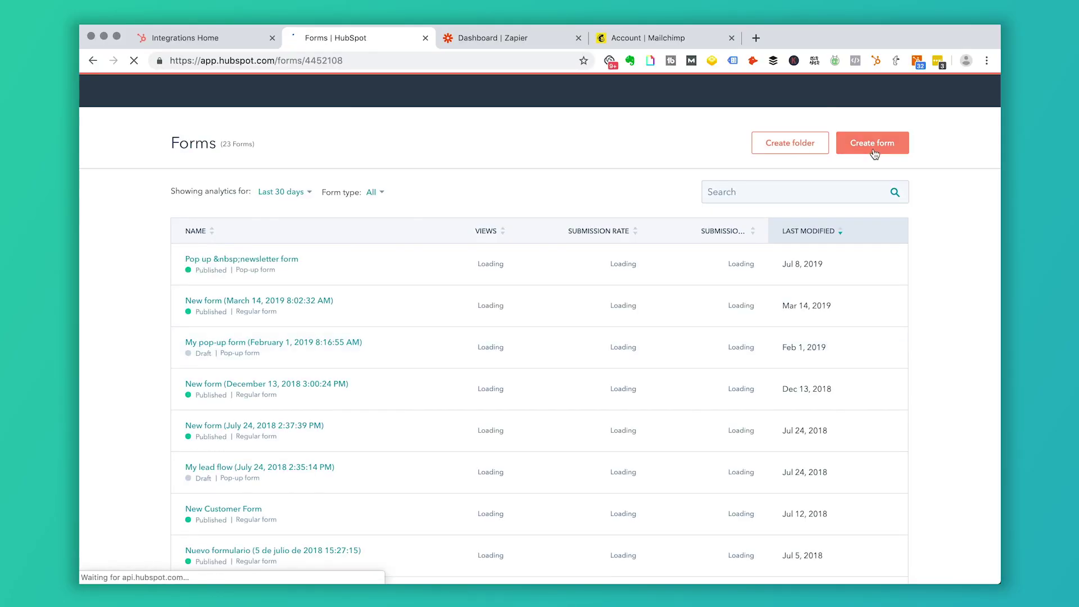
pyautogui.scroll(-3, 450, 388)
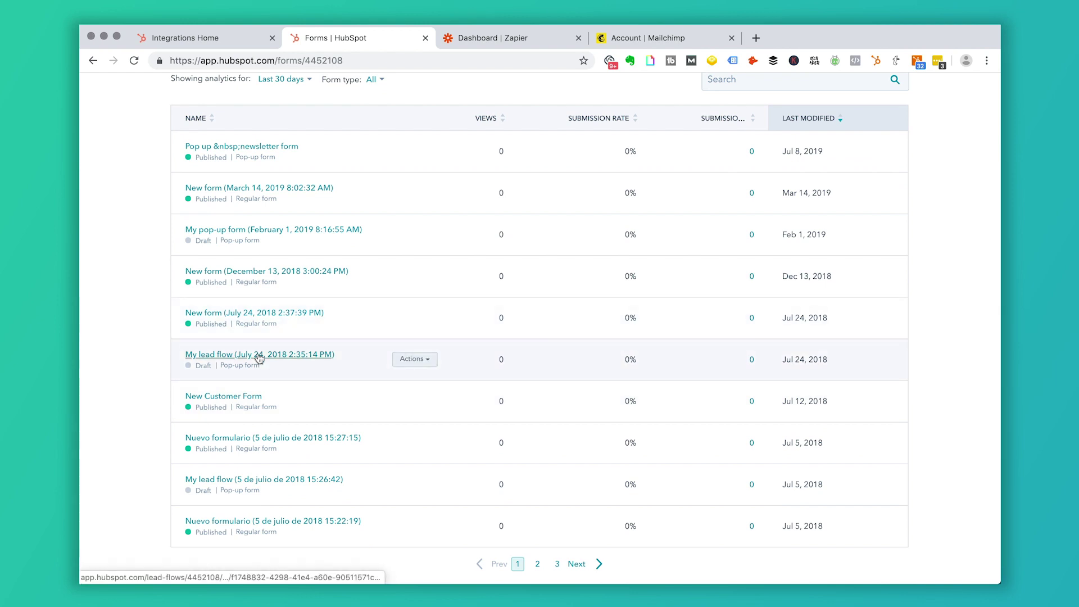
# - Look through the New Customer Form's fields, then switch to the Zapier dashboard tab
pyautogui.click(236, 396)
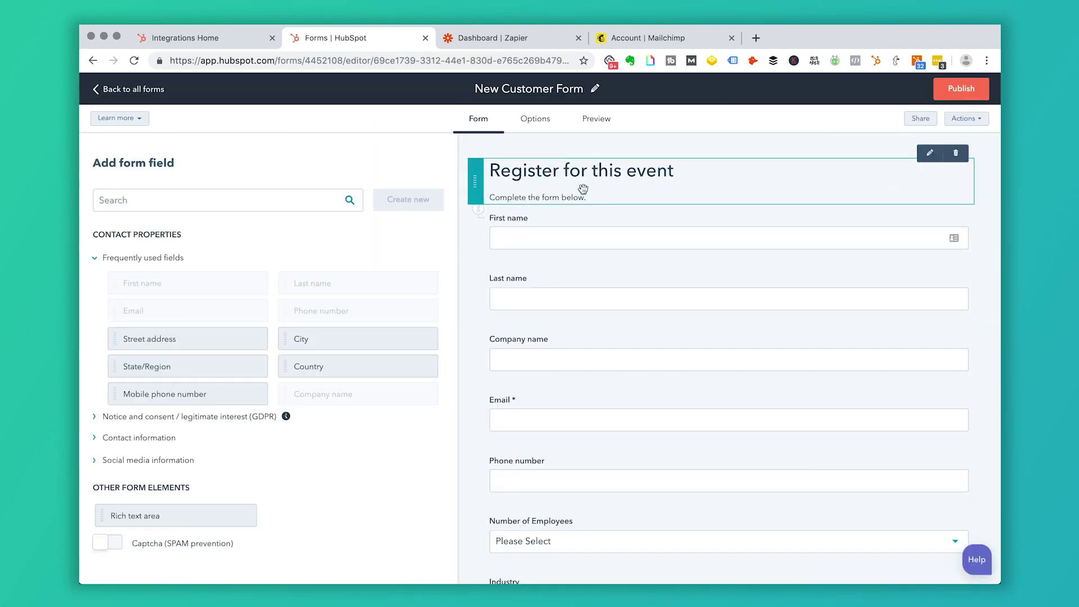
pyautogui.scroll(-2, 600, 369)
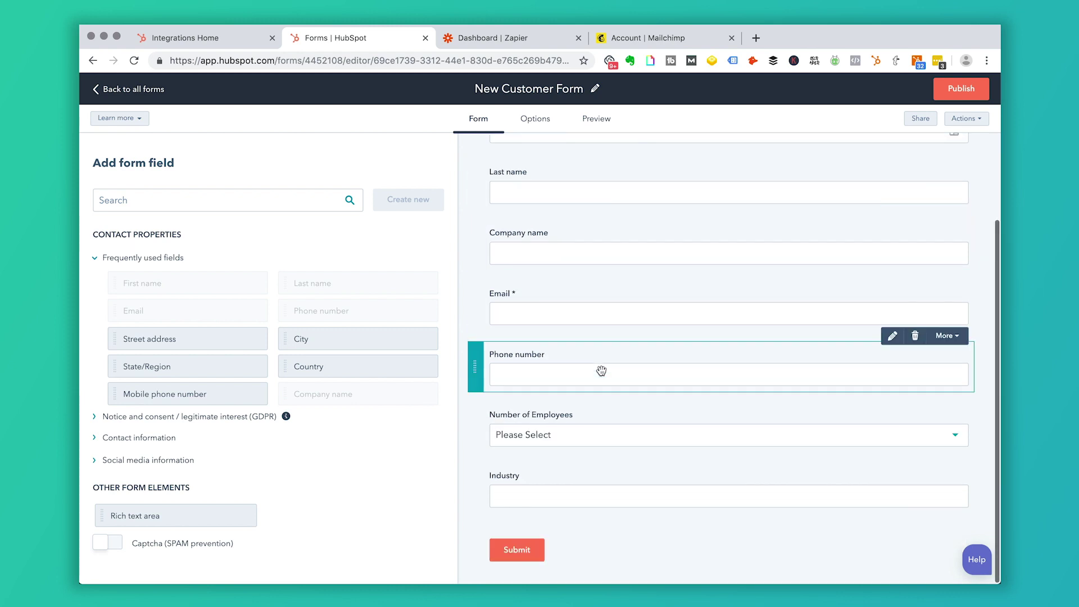
pyautogui.scroll(2, 598, 243)
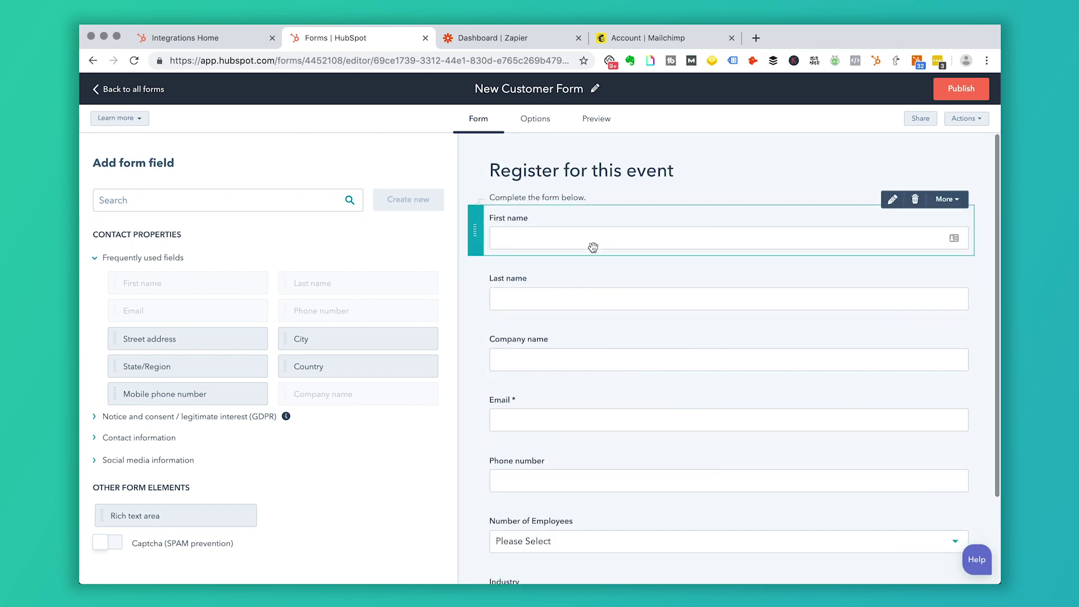
pyautogui.scroll(-2, 611, 445)
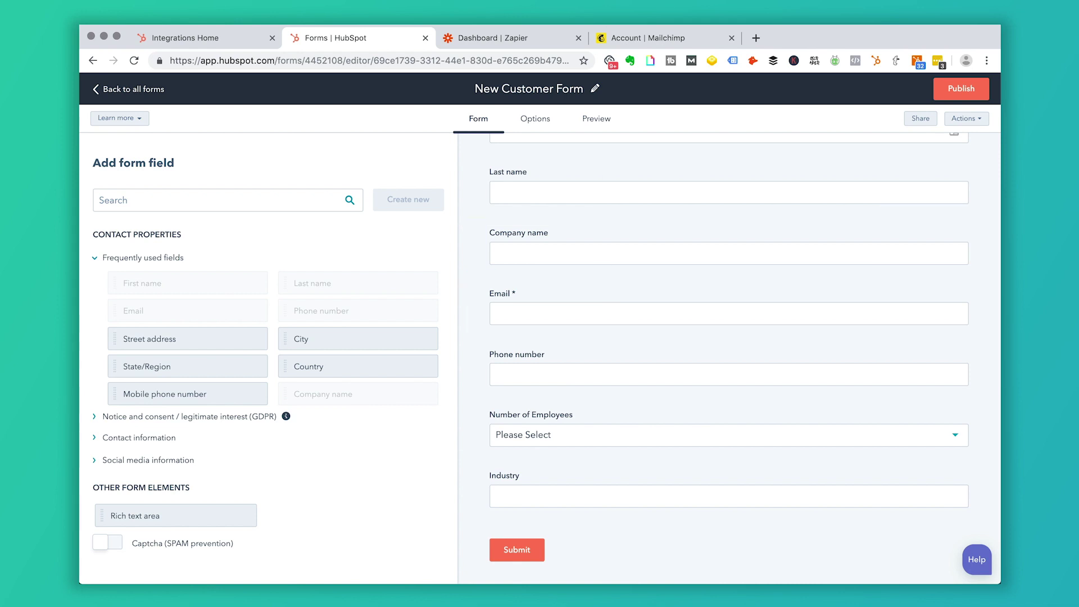
pyautogui.click(524, 39)
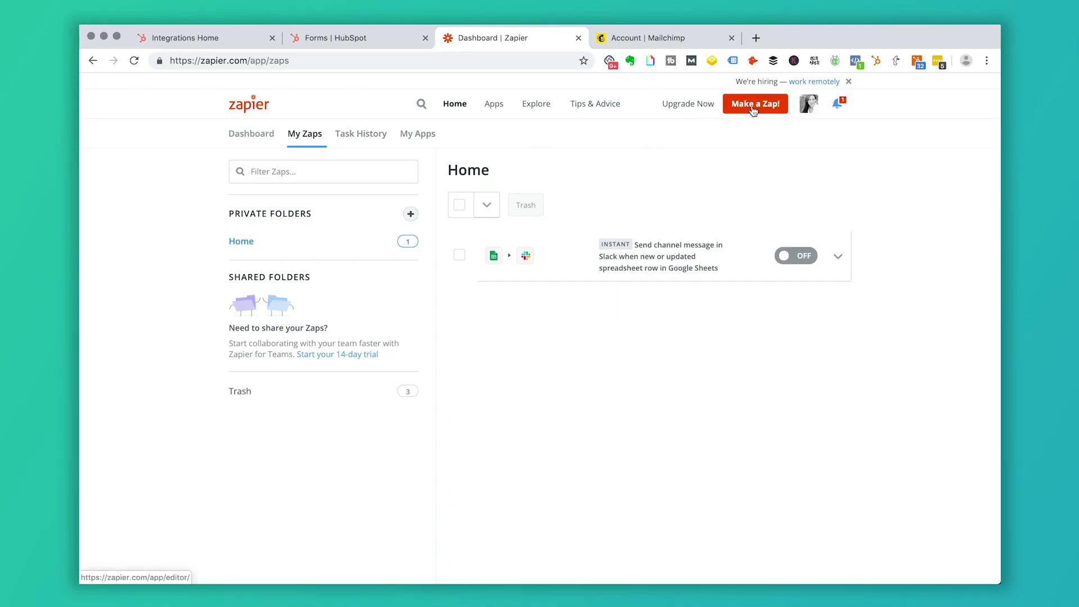
# - Start a new zap with HubSpot CRM as trigger app, then back out to the zap list
pyautogui.click(753, 106)
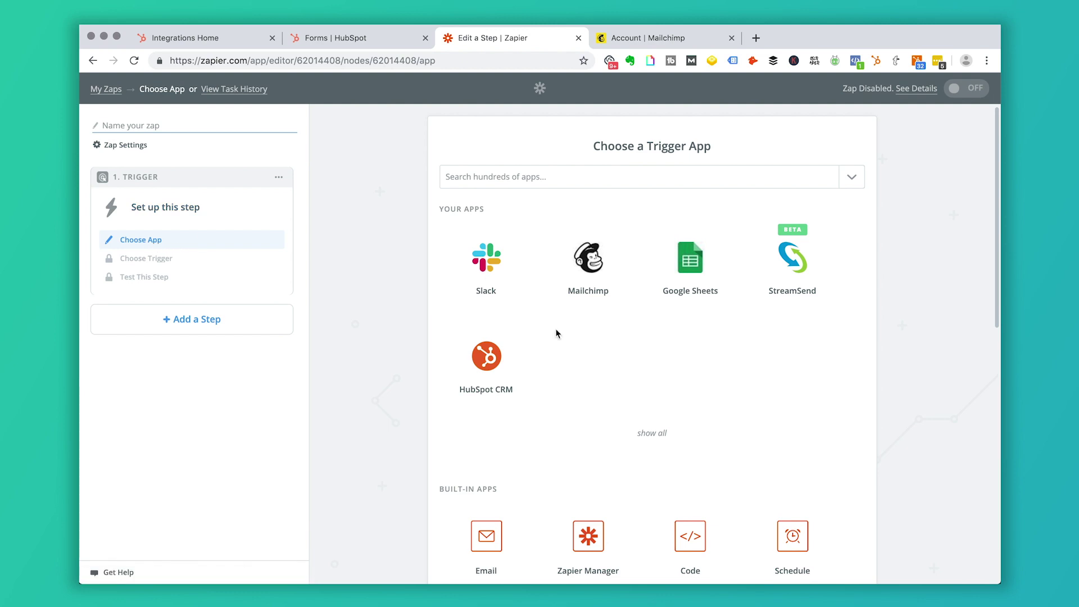
pyautogui.scroll(-3, 556, 328)
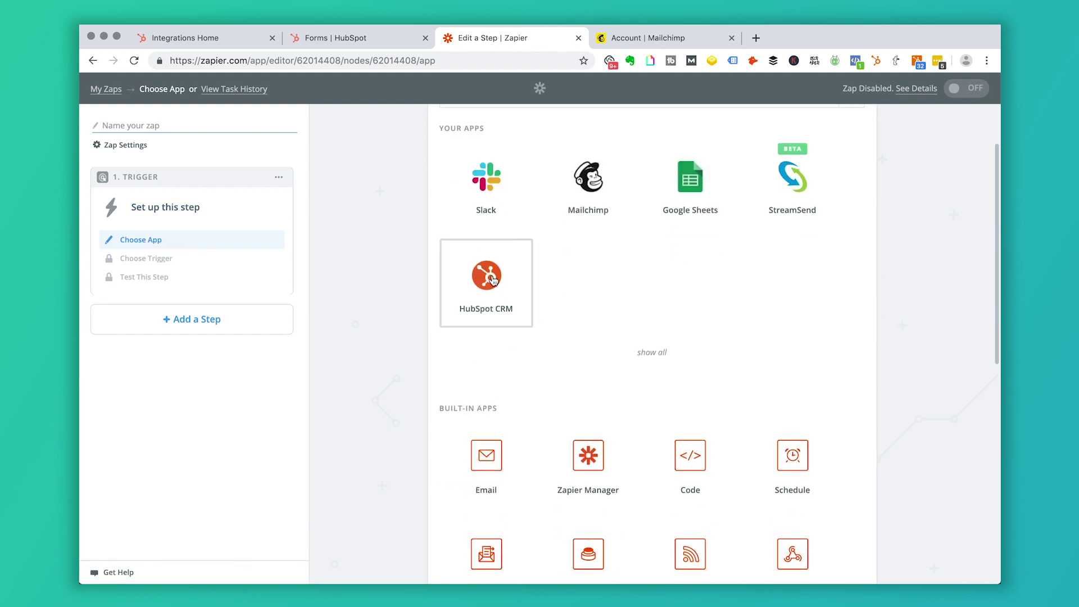
pyautogui.scroll(3, 514, 272)
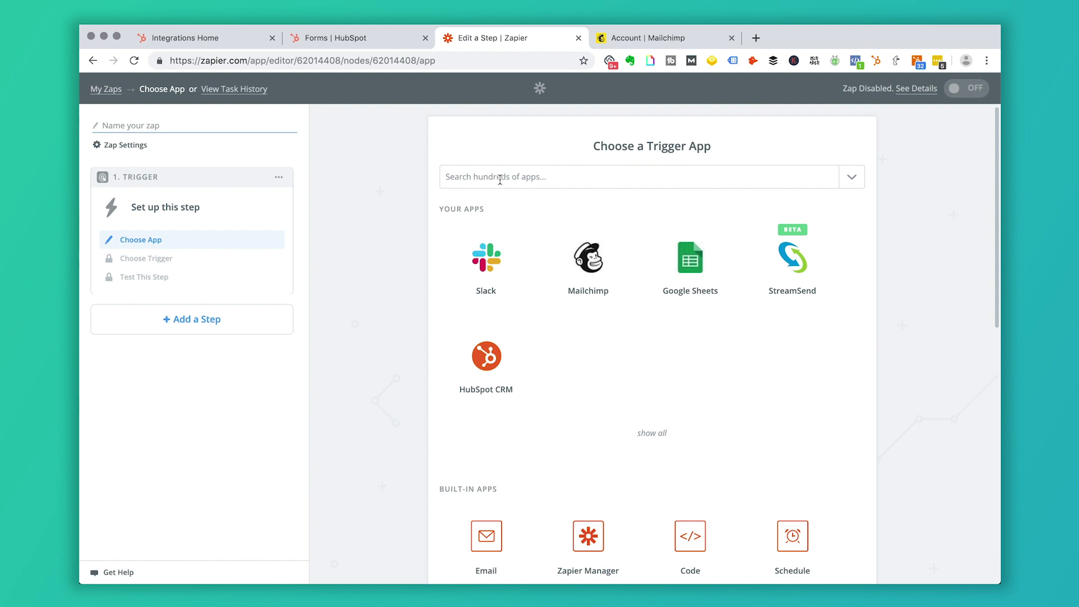
pyautogui.click(503, 364)
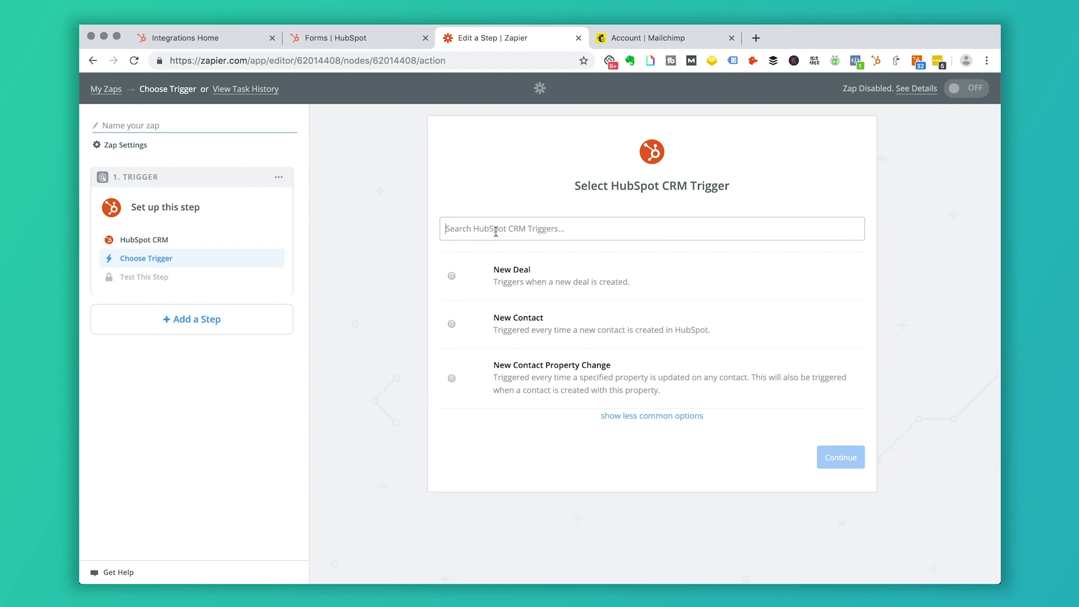
pyautogui.click(115, 90)
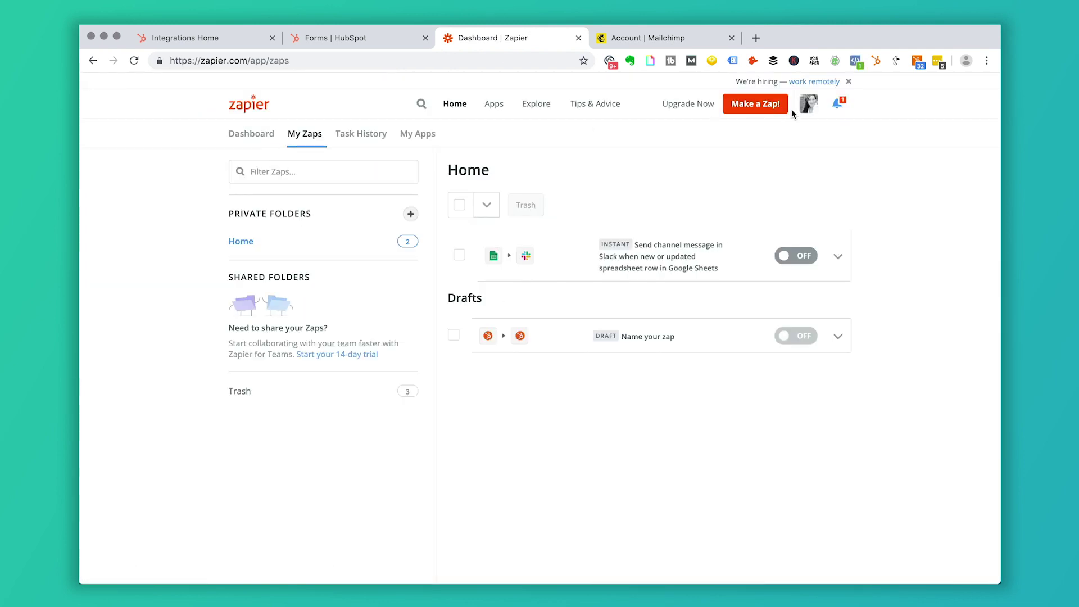
# - Start a fresh zap with HubSpot's New Form Submission as its trigger and continue
pyautogui.click(771, 104)
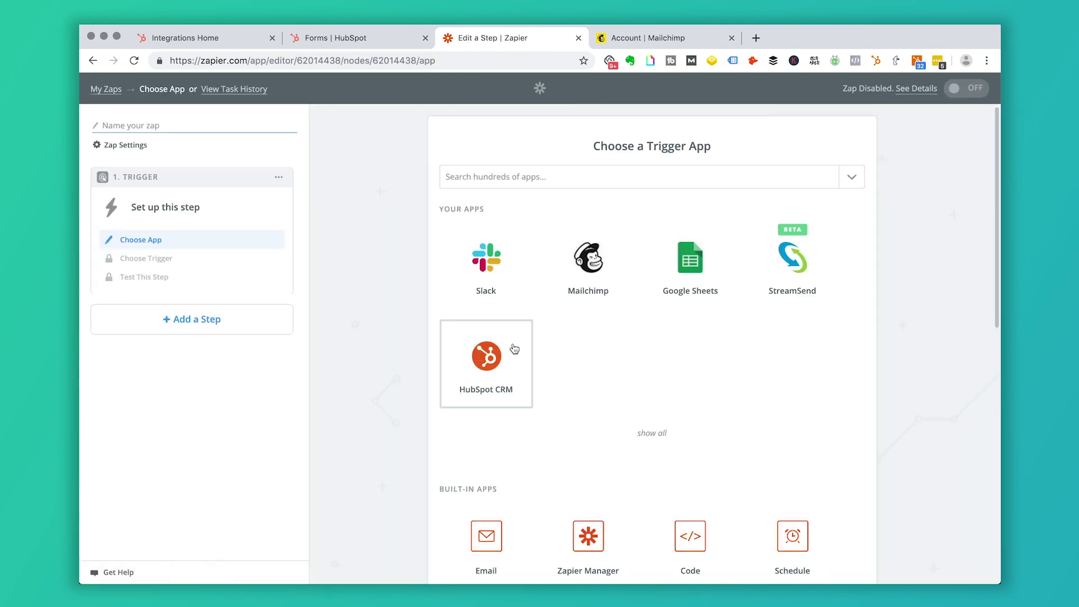
pyautogui.click(475, 177)
pyautogui.write('hubspot')
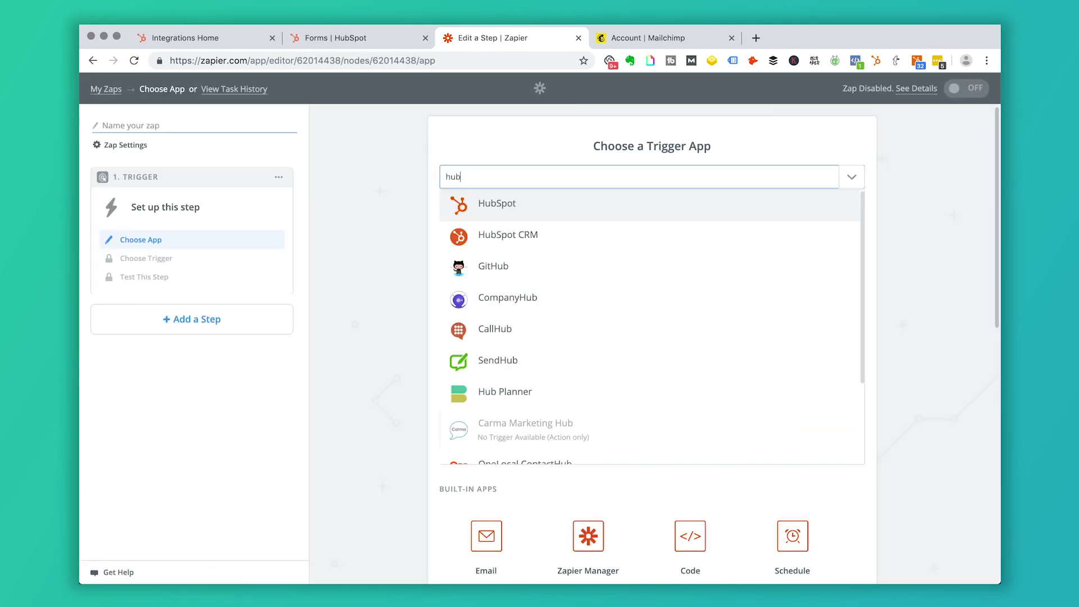
pyautogui.click(479, 209)
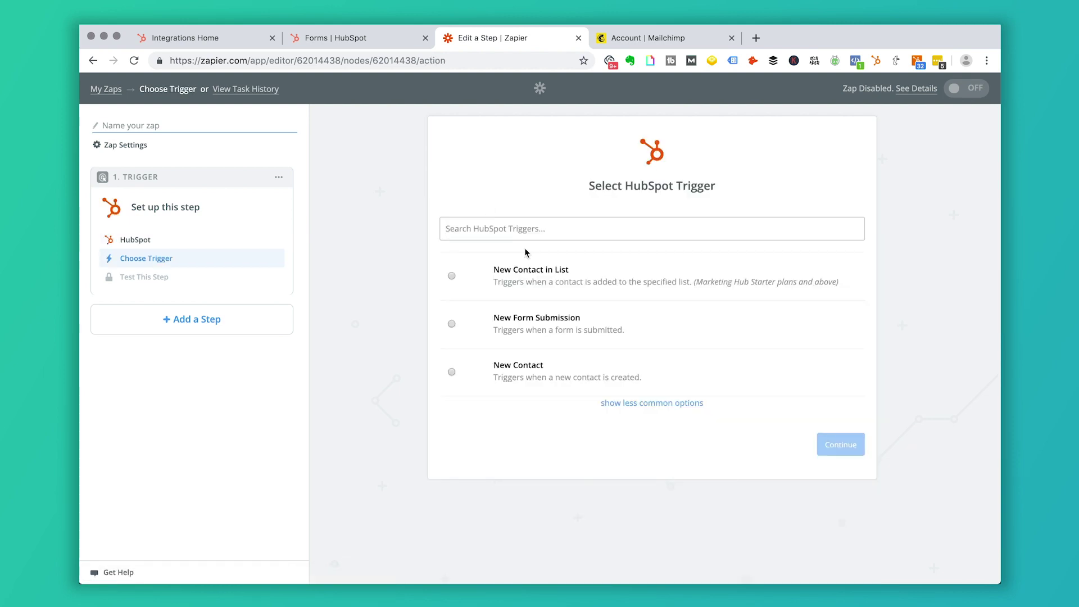
pyautogui.click(531, 330)
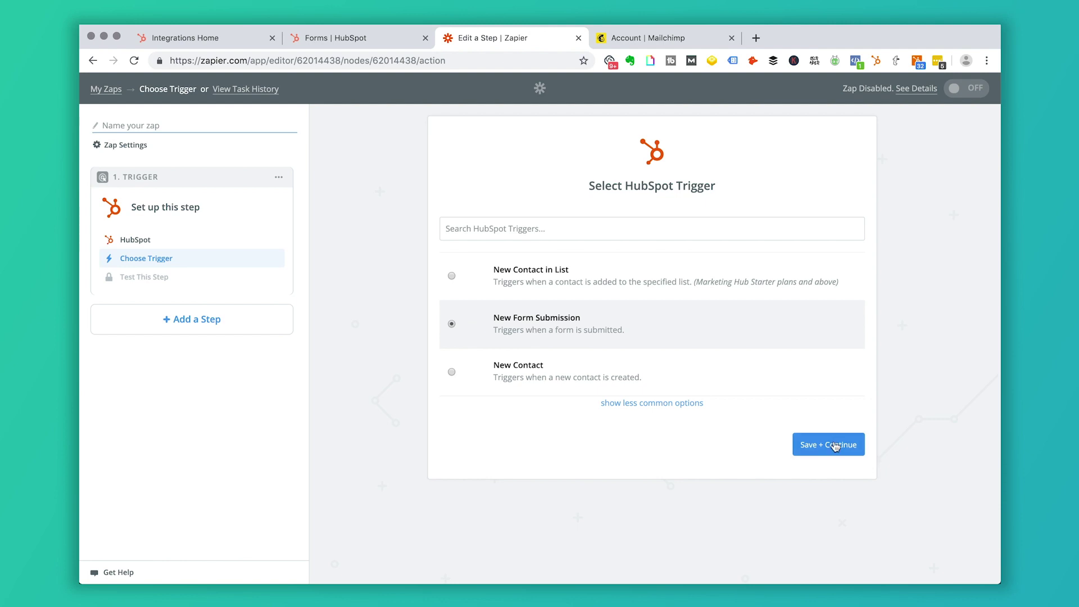
pyautogui.click(835, 447)
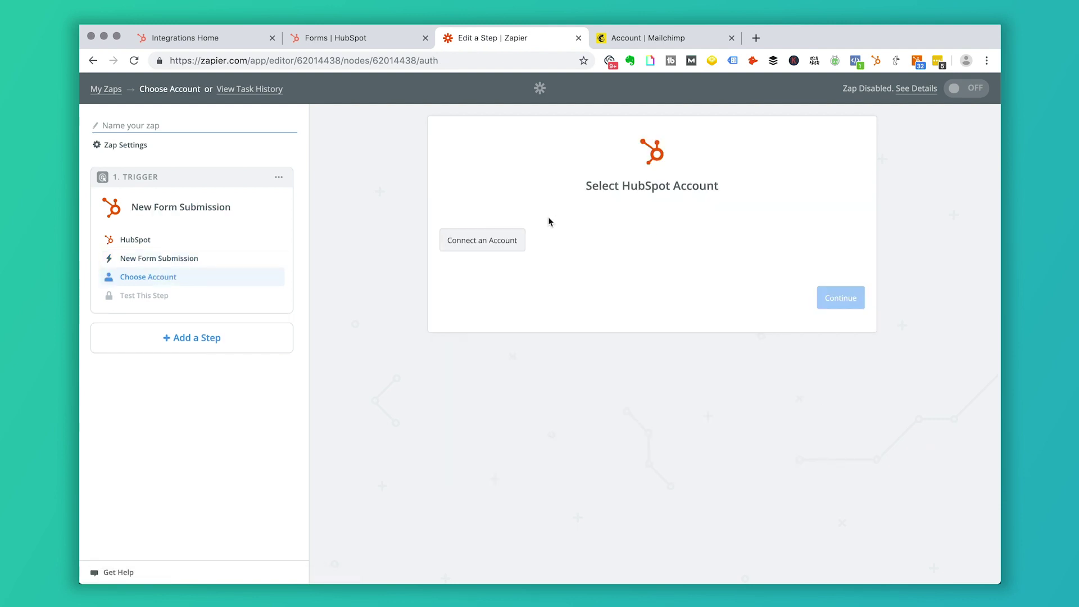
# - Connect the HubSpot hub account to Zapier and grant the requested permissions
pyautogui.click(492, 243)
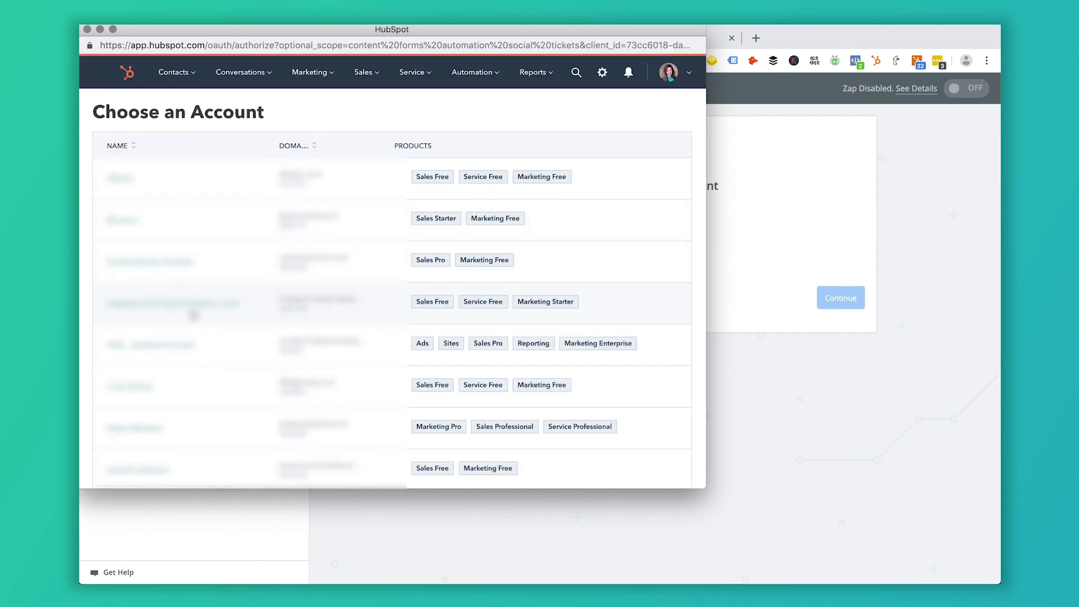
pyautogui.scroll(-10, 193, 315)
pyautogui.scroll(4, 193, 315)
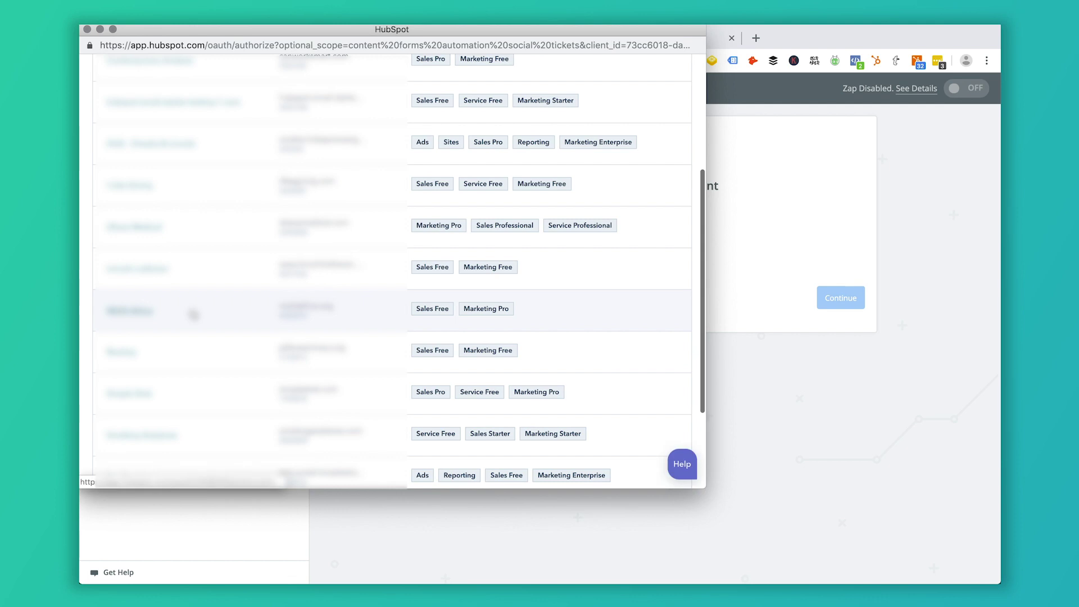
pyautogui.scroll(-2, 193, 315)
pyautogui.click(233, 372)
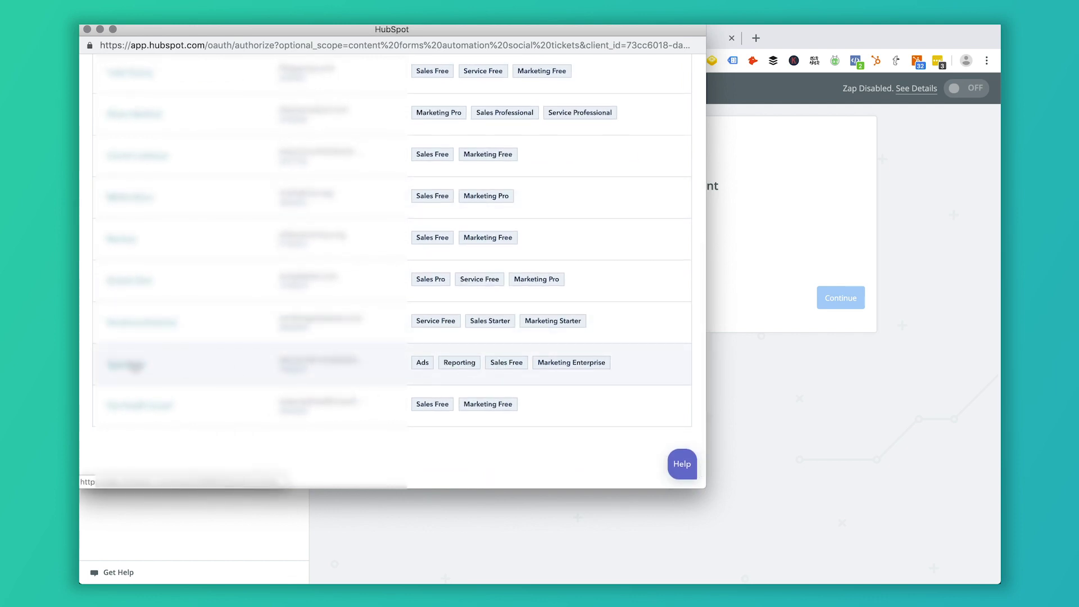
pyautogui.scroll(-5, 429, 375)
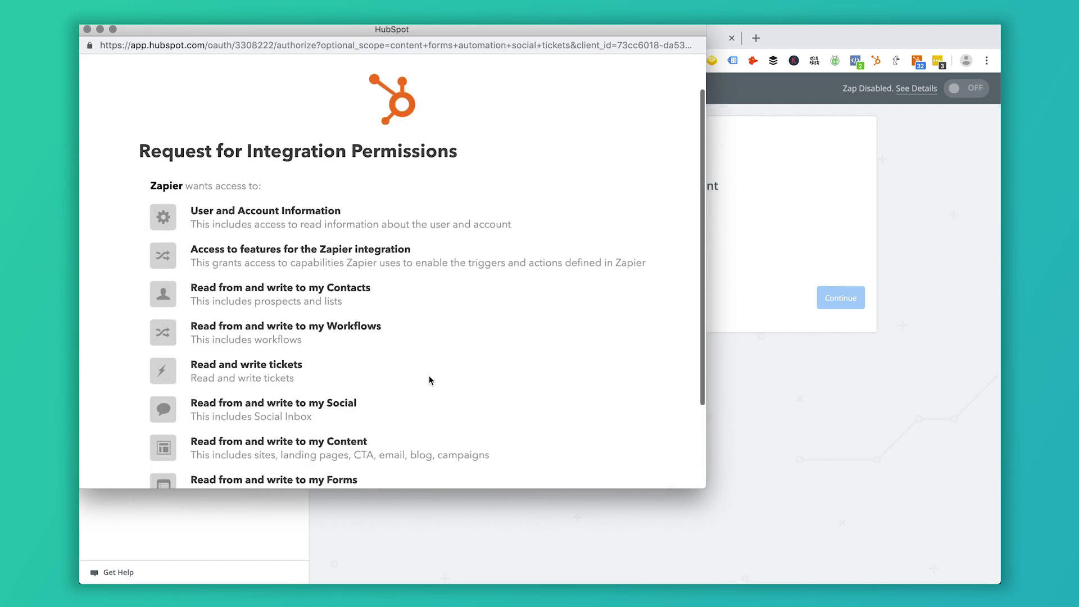
pyautogui.click(196, 425)
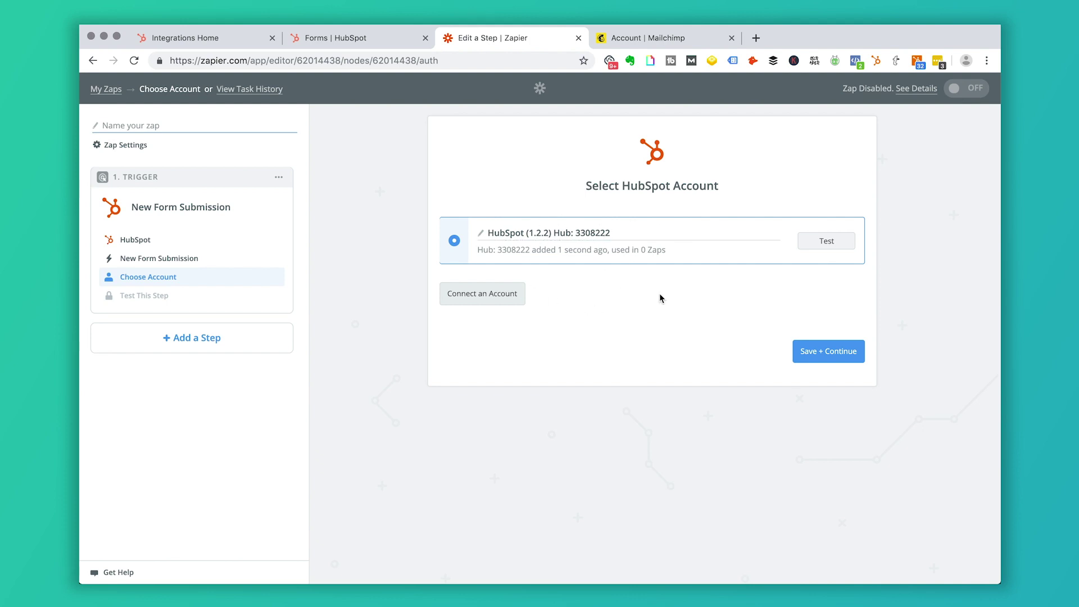
# - Set the HubSpot trigger form to Ebook Download Form and accept the Form A sample
pyautogui.click(830, 354)
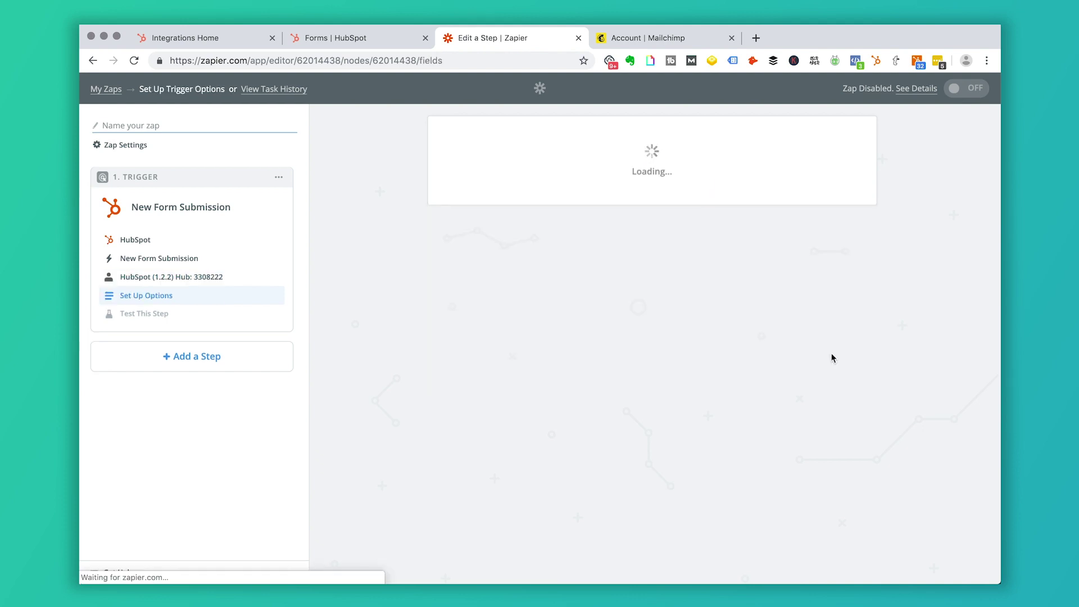
pyautogui.click(844, 249)
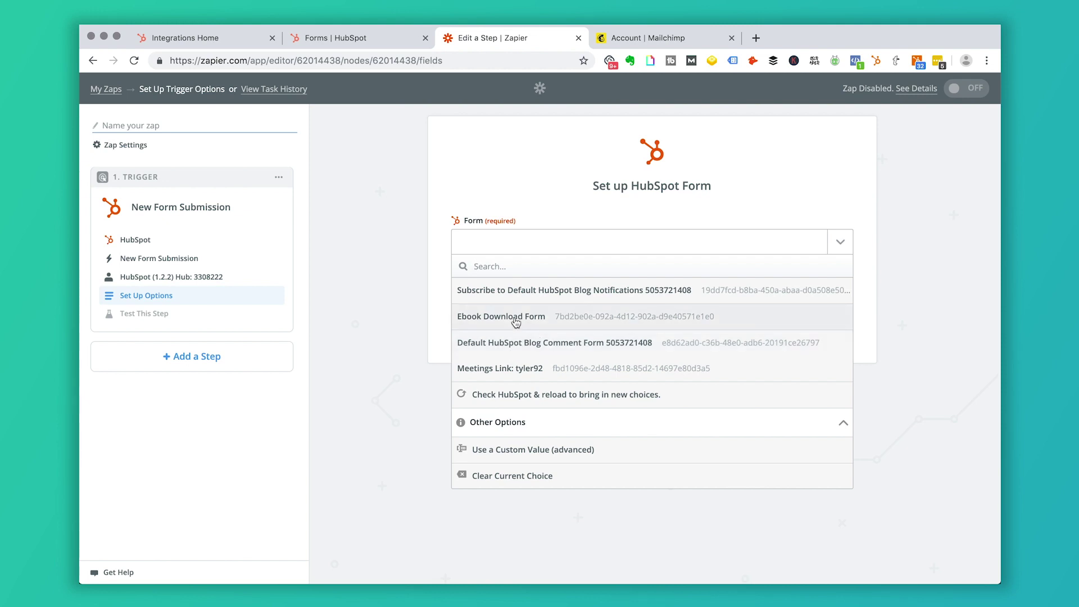
pyautogui.click(516, 322)
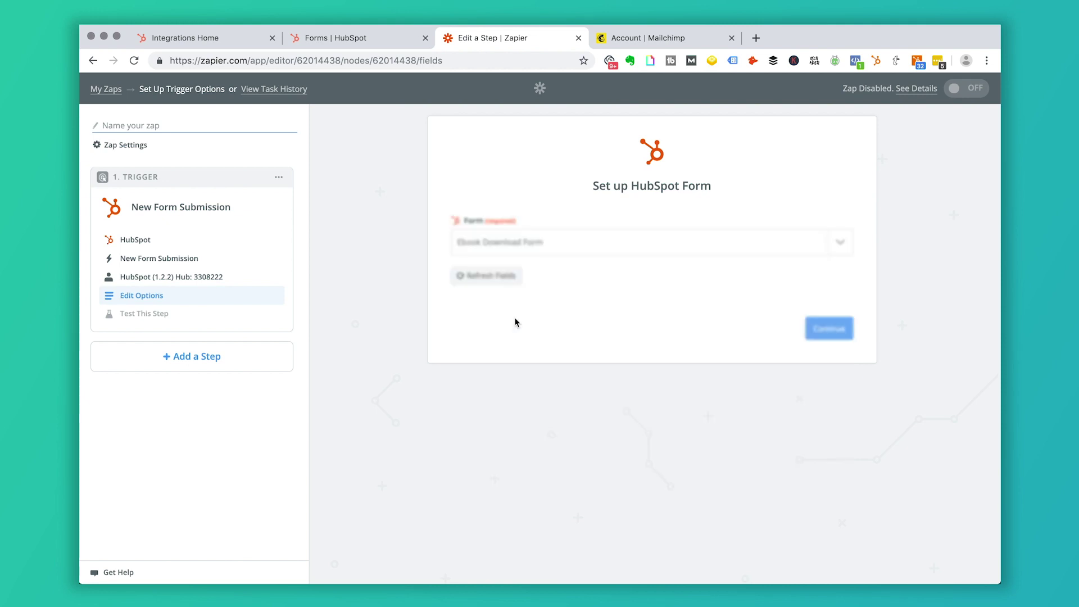
pyautogui.click(829, 331)
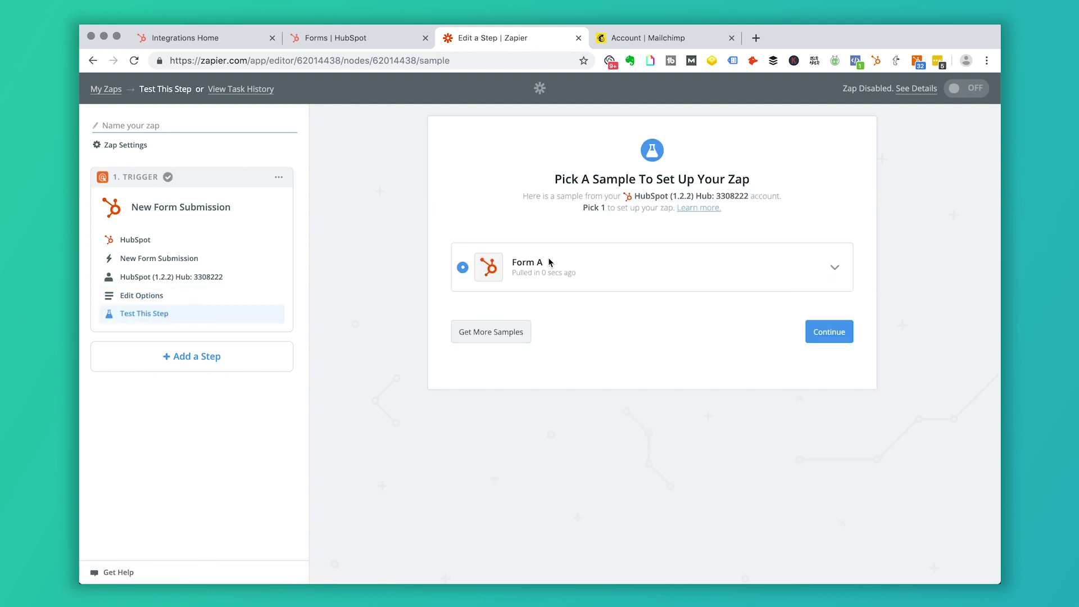
pyautogui.click(826, 332)
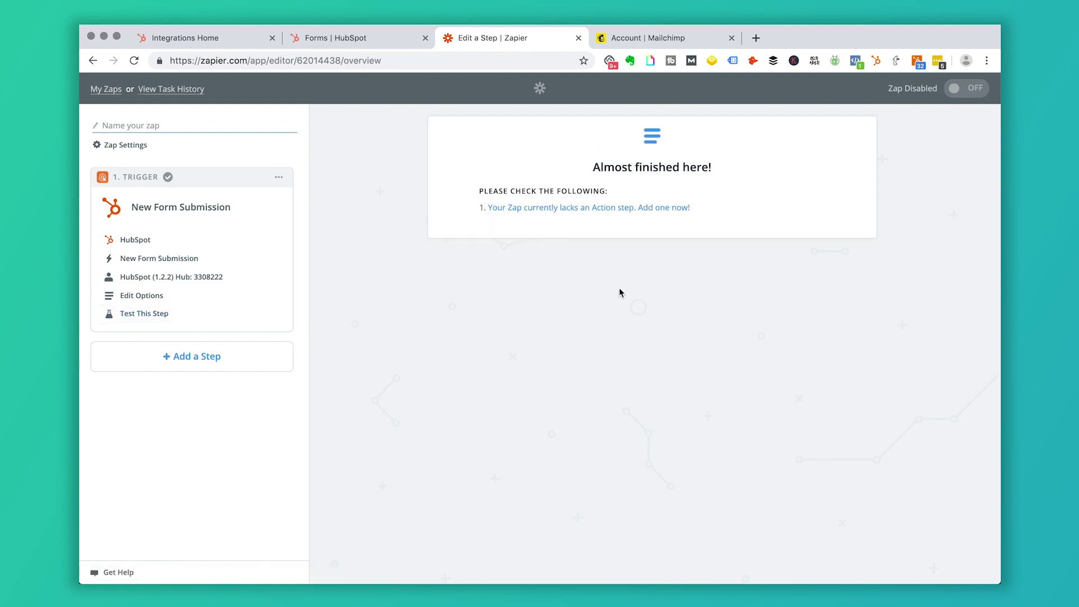
# - Add a Mailchimp Add/Update Subscriber action step after the HubSpot trigger
pyautogui.click(224, 365)
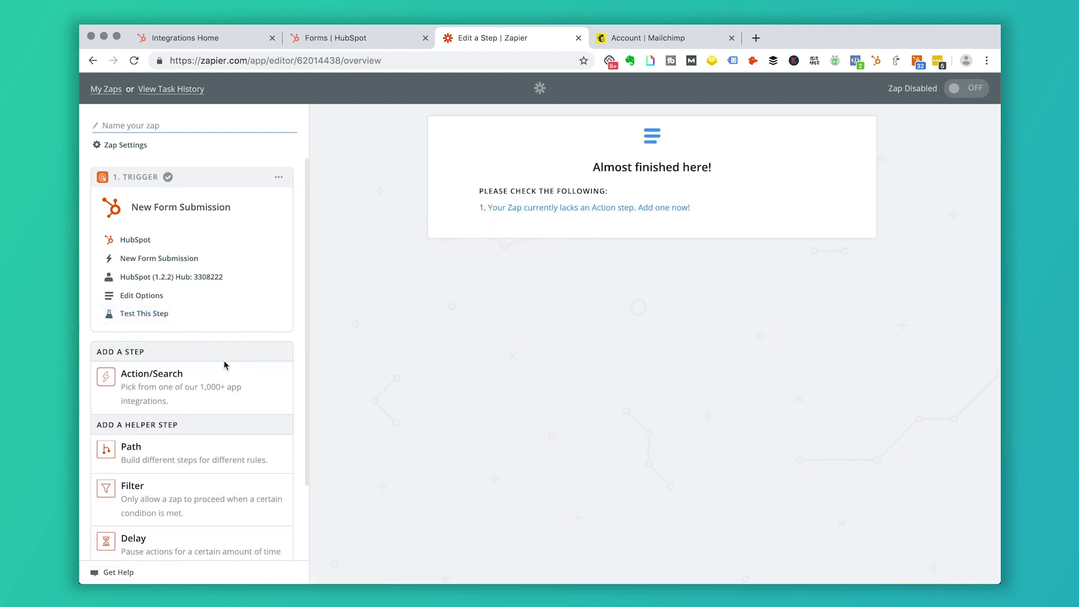
pyautogui.click(206, 393)
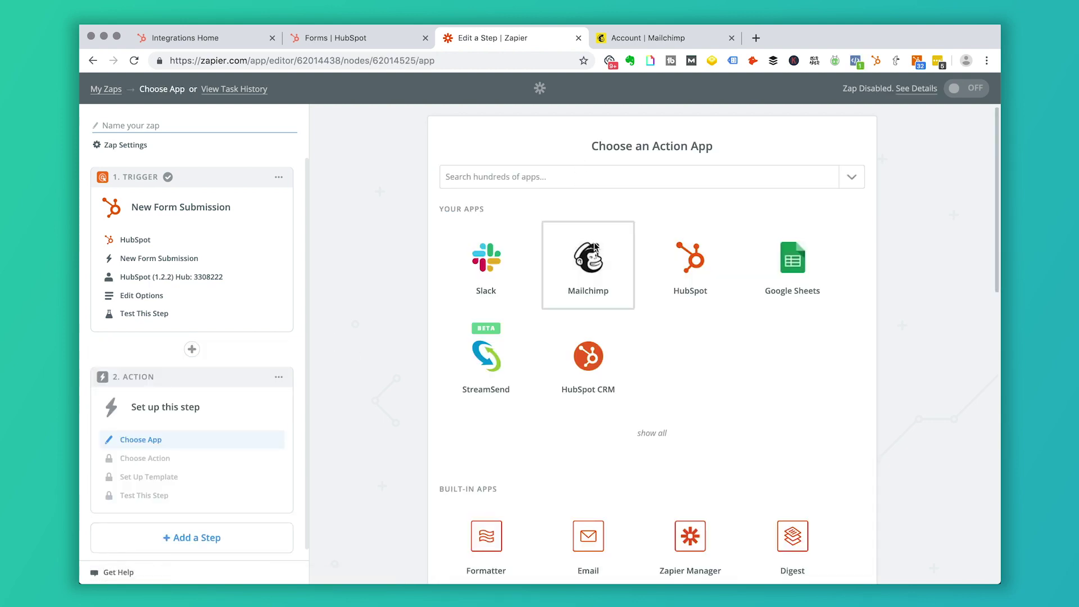
pyautogui.click(594, 246)
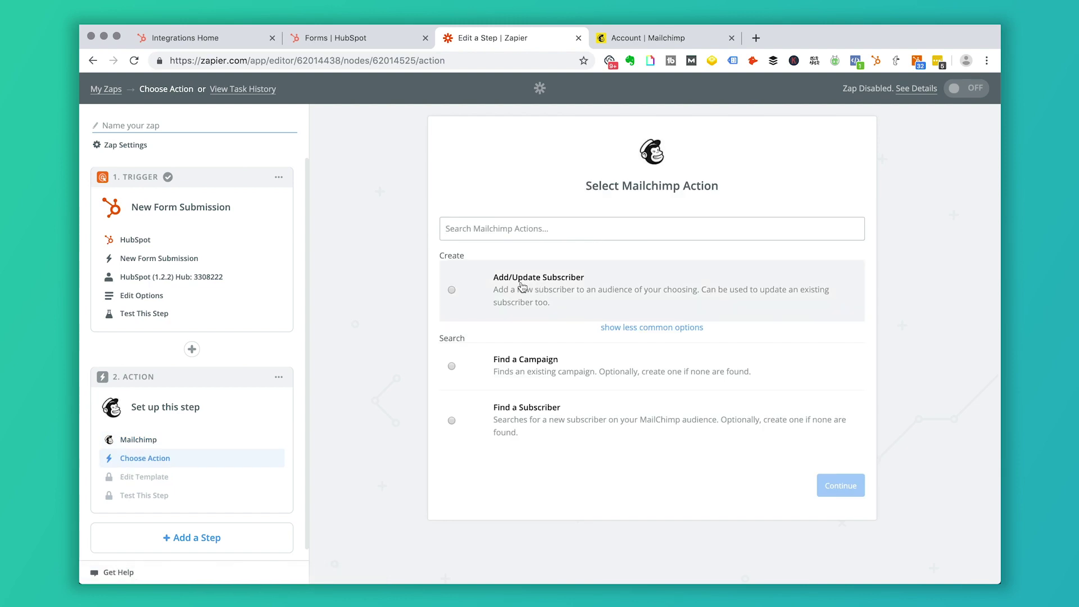
pyautogui.click(521, 286)
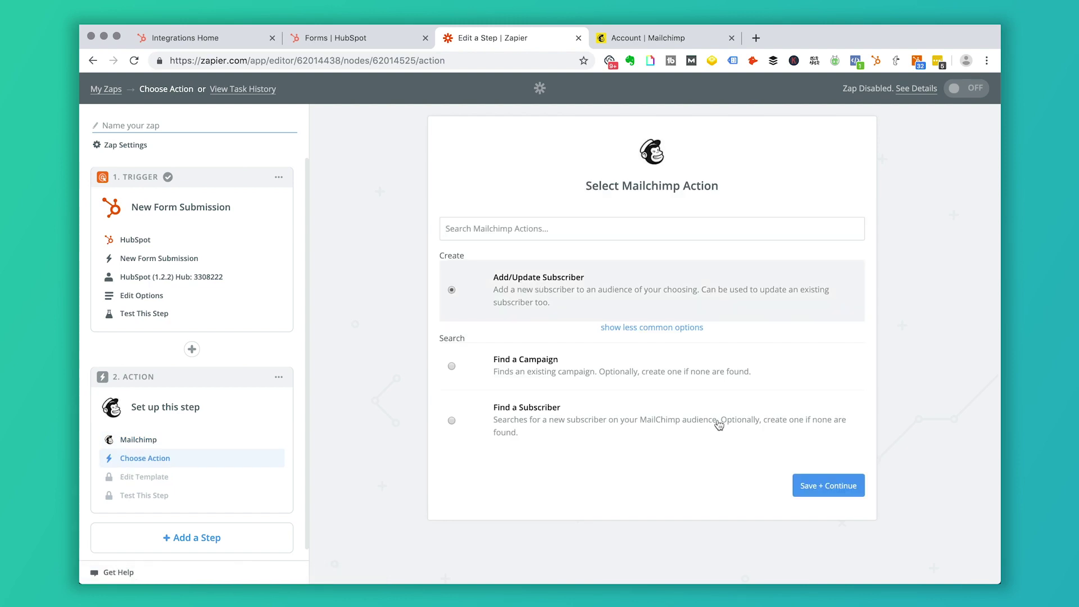
pyautogui.click(832, 489)
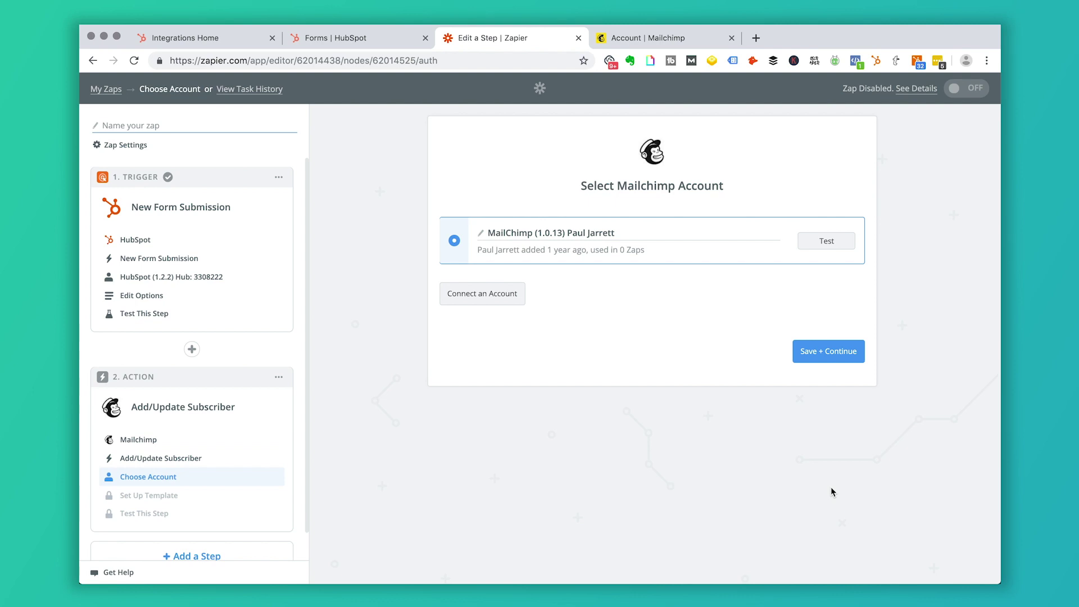
pyautogui.click(474, 289)
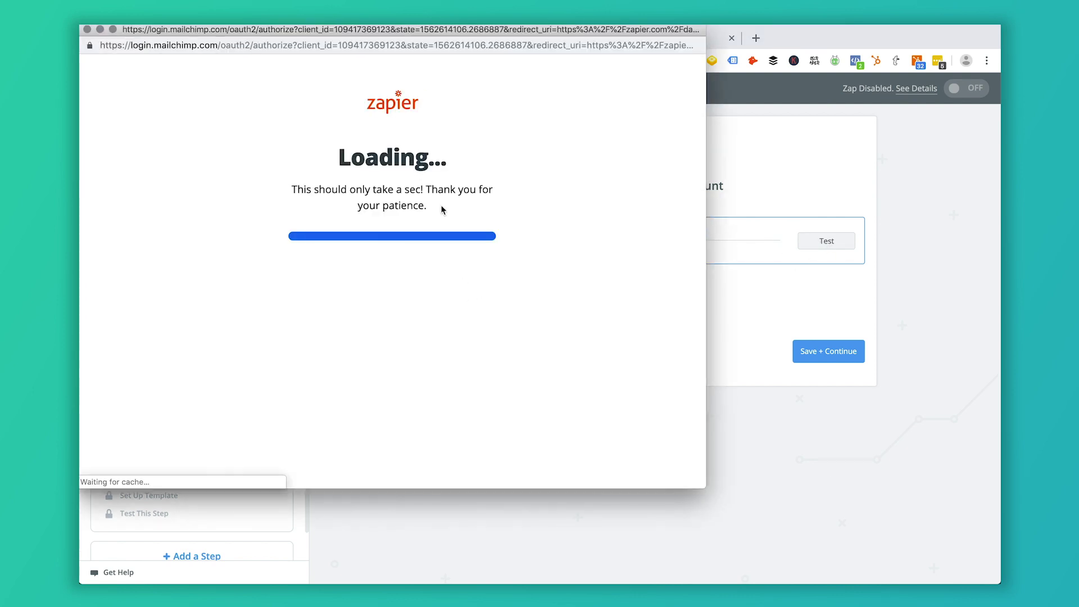
# - Sign in to Mailchimp with the saved login and select the Simple Strat account for the action
pyautogui.click(513, 221)
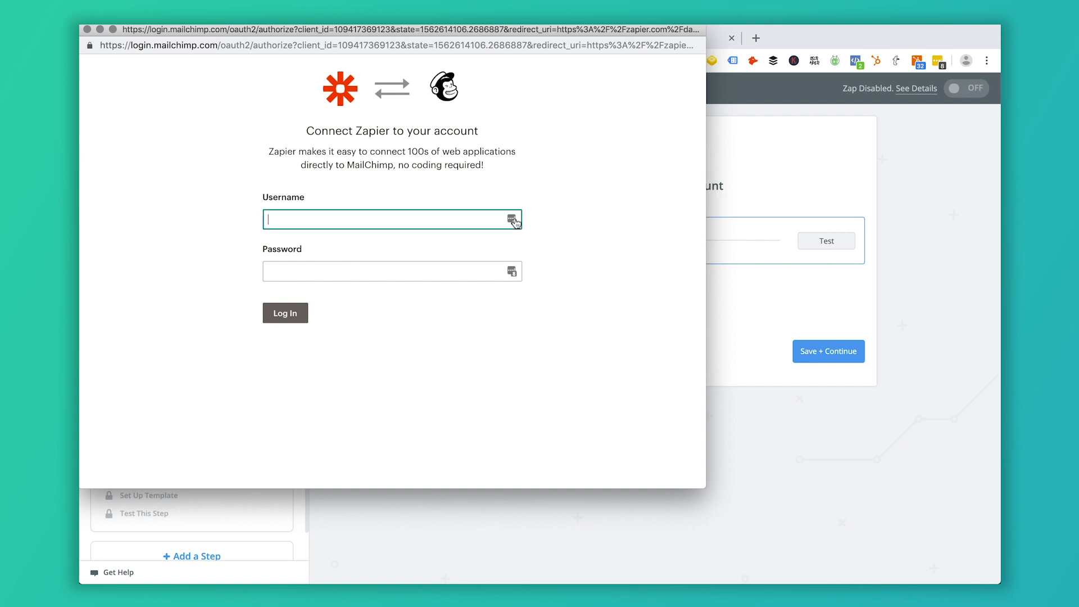
pyautogui.click(422, 340)
pyautogui.click(303, 315)
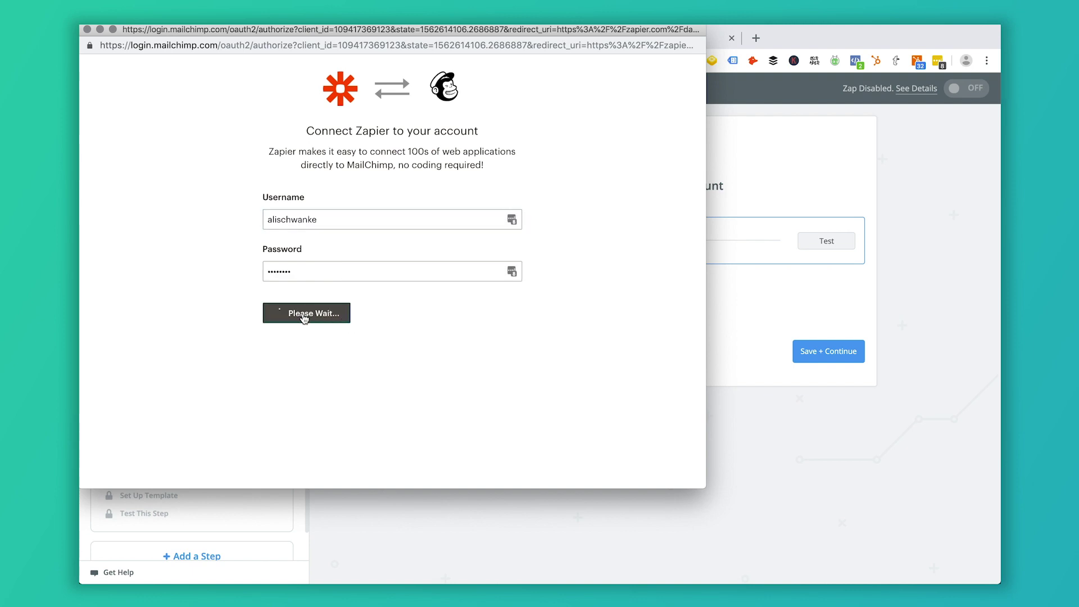
pyautogui.scroll(-10, 315, 315)
pyautogui.click(337, 248)
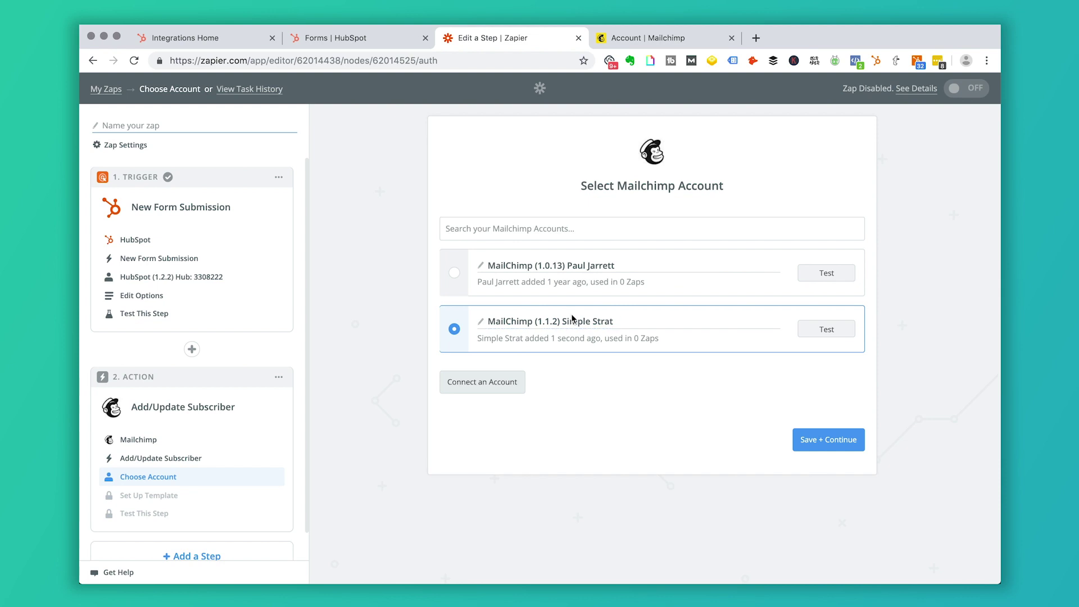
pyautogui.click(847, 449)
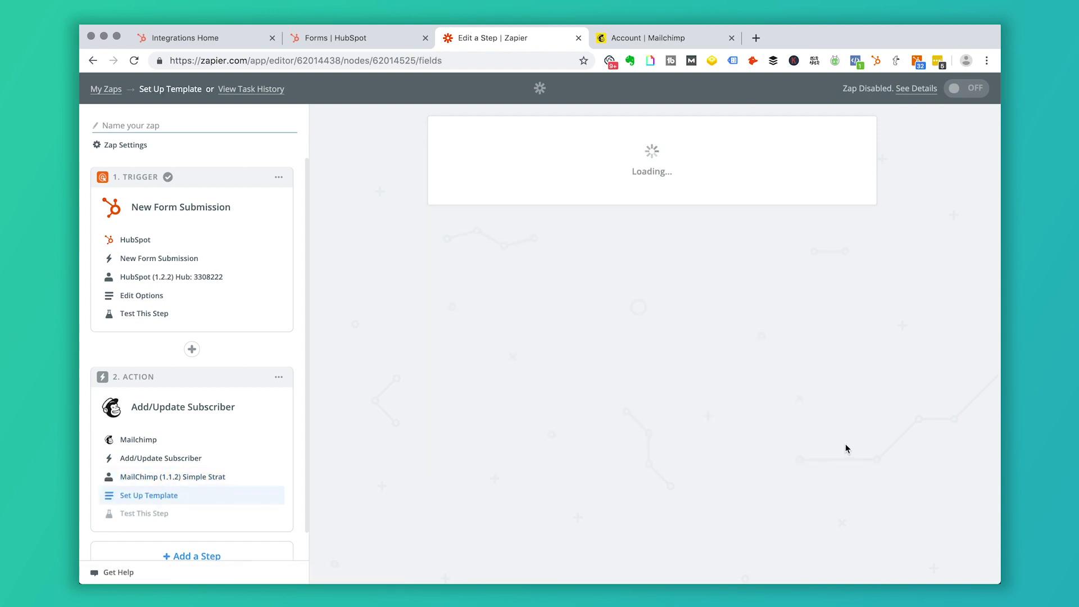
pyautogui.scroll(-3, 780, 374)
# - Choose the Test audience, map Subscriber Email to the HubSpot form's Email, and review optional fields
pyautogui.click(839, 188)
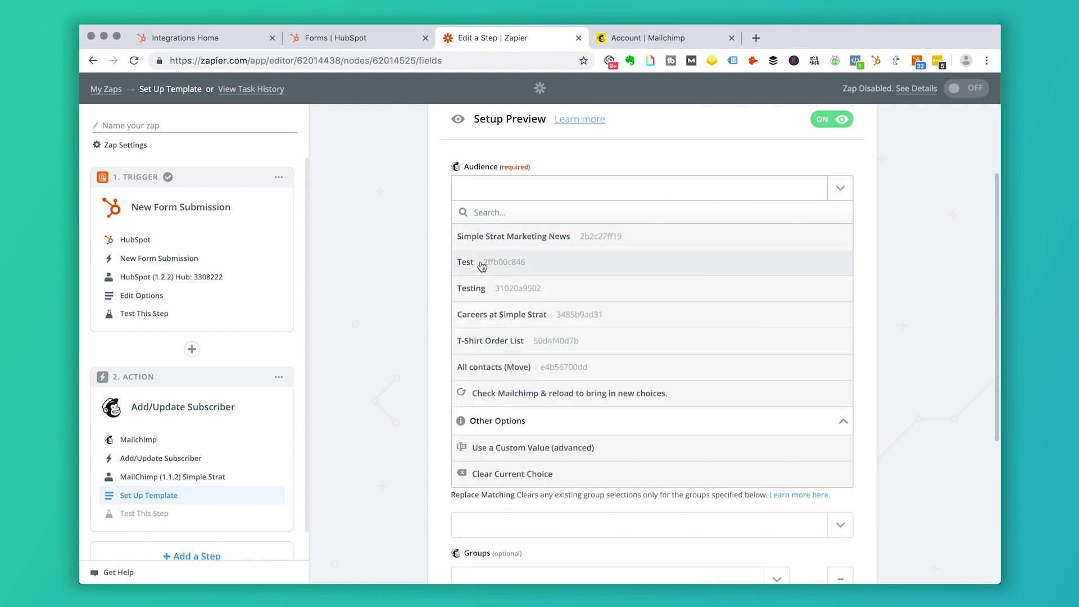
pyautogui.click(481, 264)
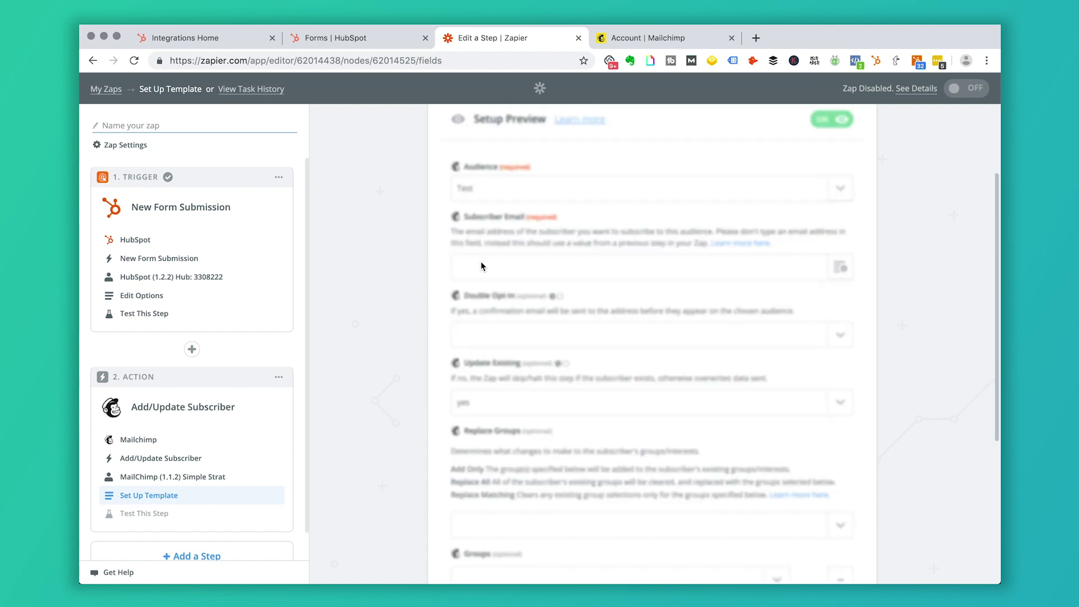
pyautogui.click(840, 267)
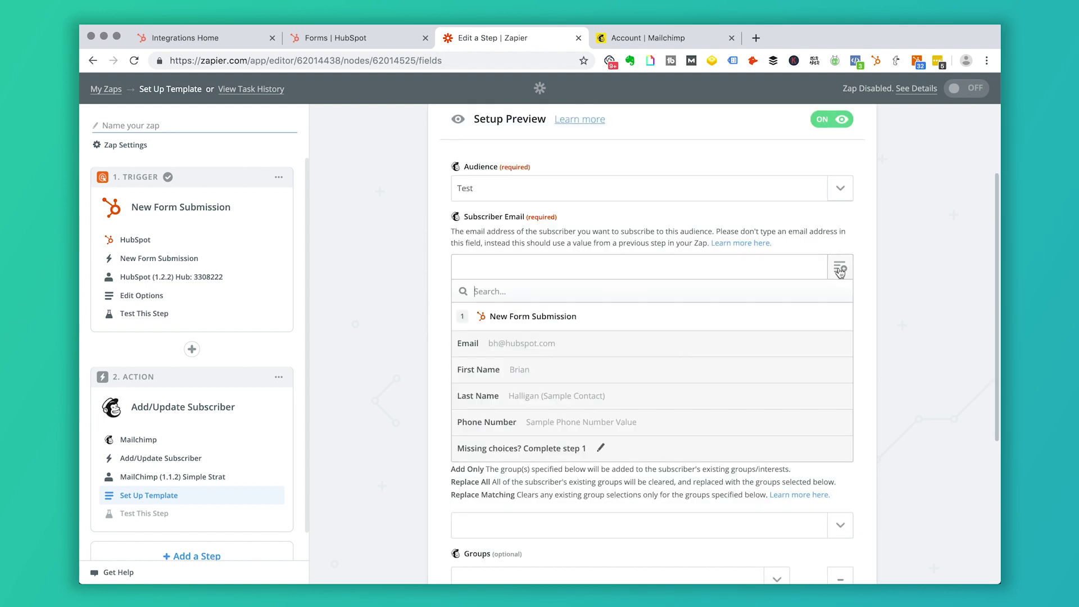
pyautogui.click(520, 266)
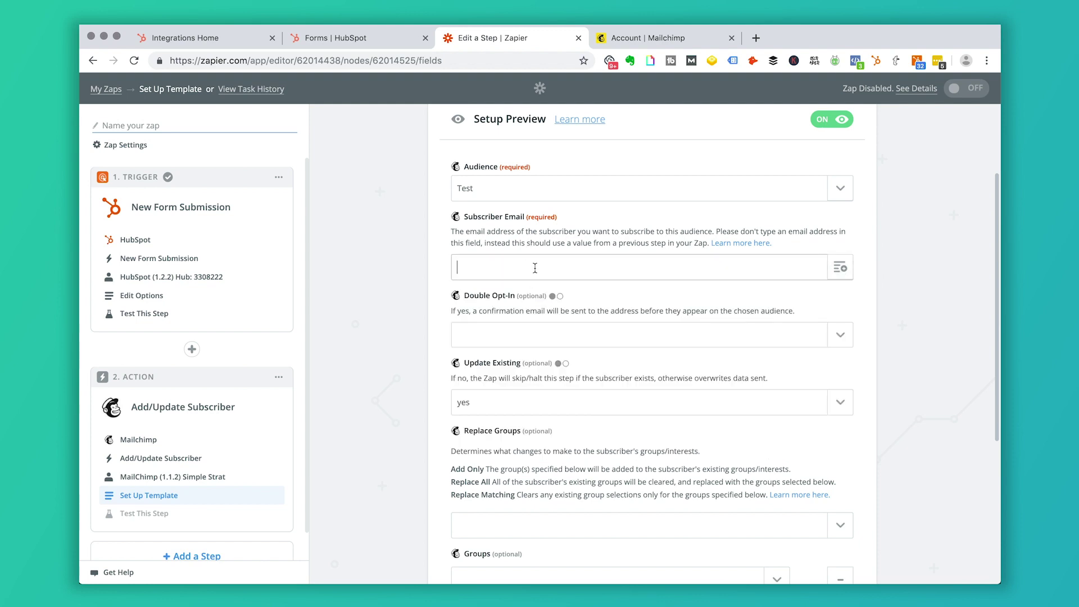
pyautogui.click(840, 266)
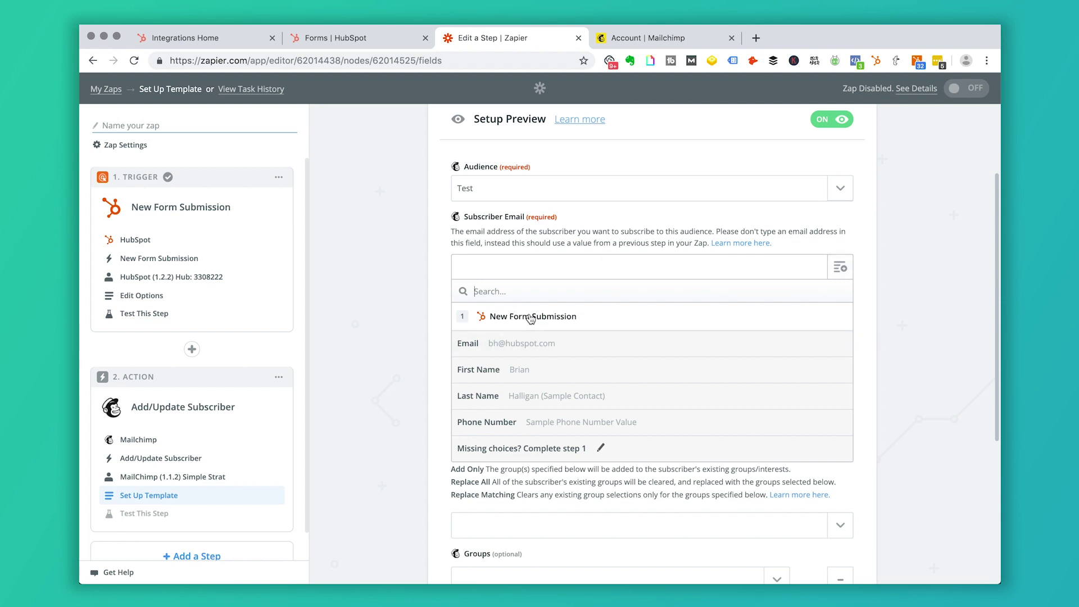
pyautogui.click(527, 343)
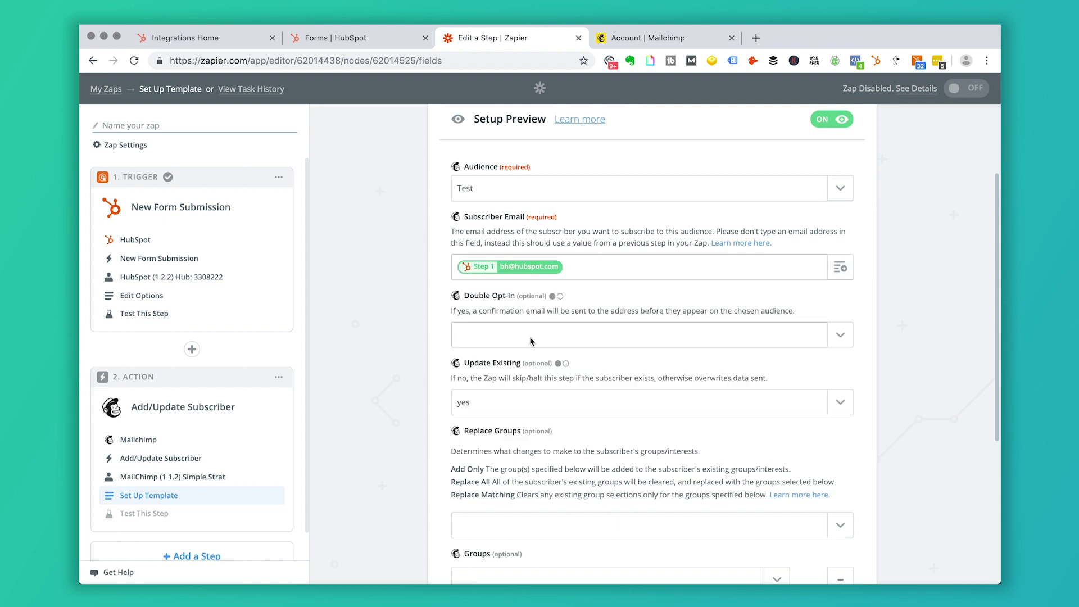
pyautogui.scroll(-2, 716, 333)
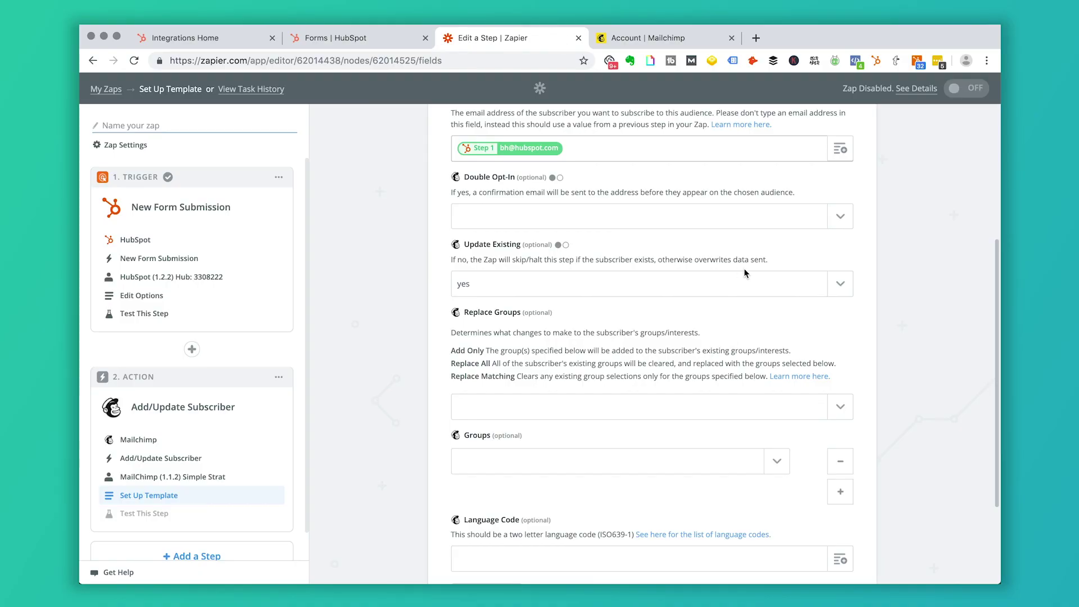
pyautogui.scroll(-1, 707, 285)
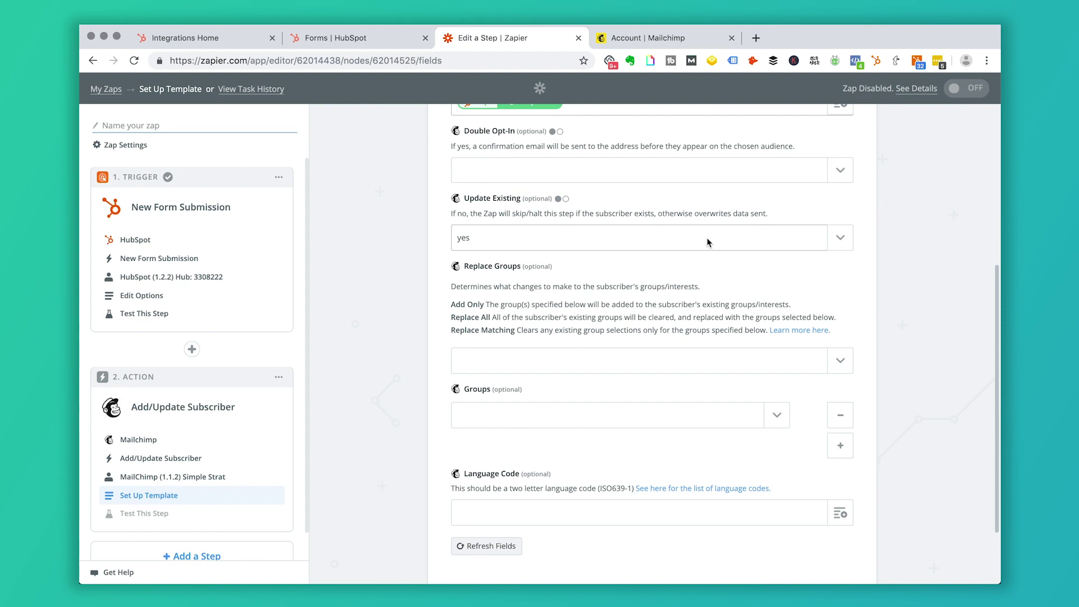
pyautogui.scroll(-1, 707, 242)
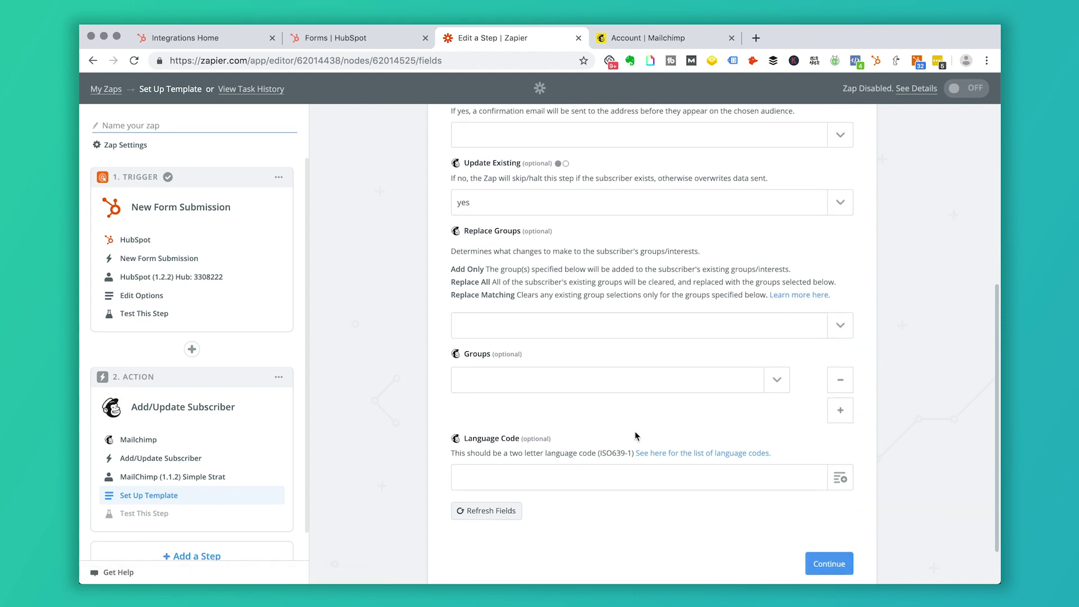
pyautogui.scroll(-1, 635, 432)
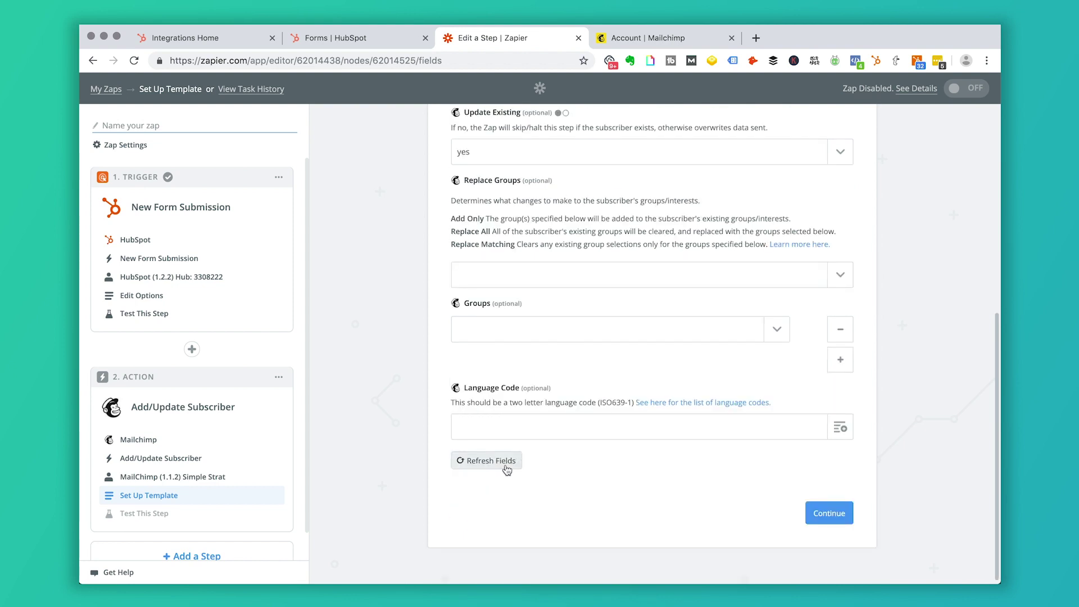
# - Refresh the merge fields and fill First Name with Step 1 First Name from the form
pyautogui.click(488, 461)
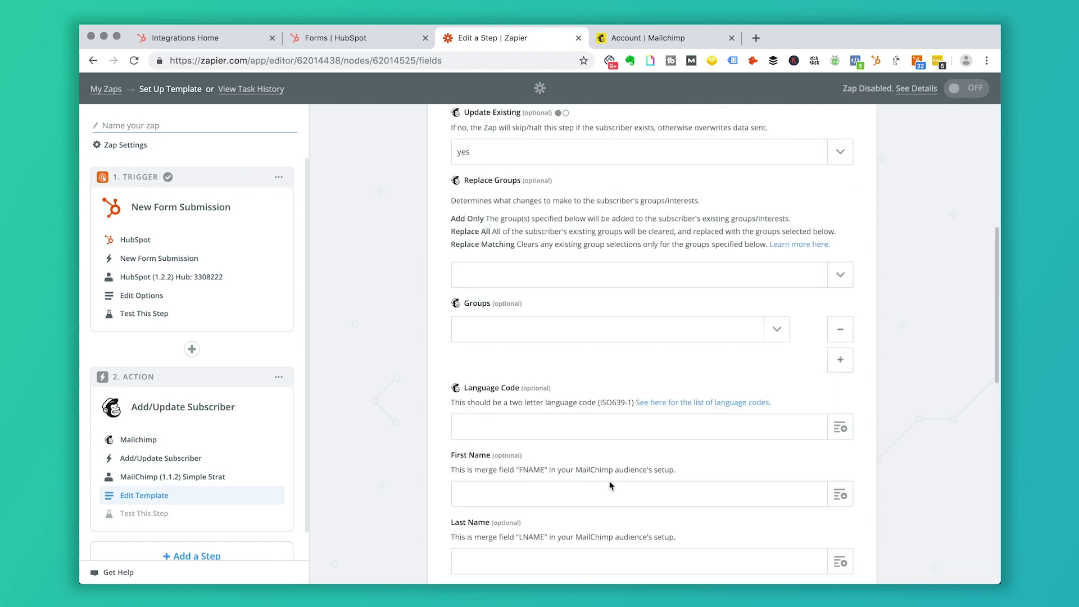
pyautogui.scroll(-4, 614, 480)
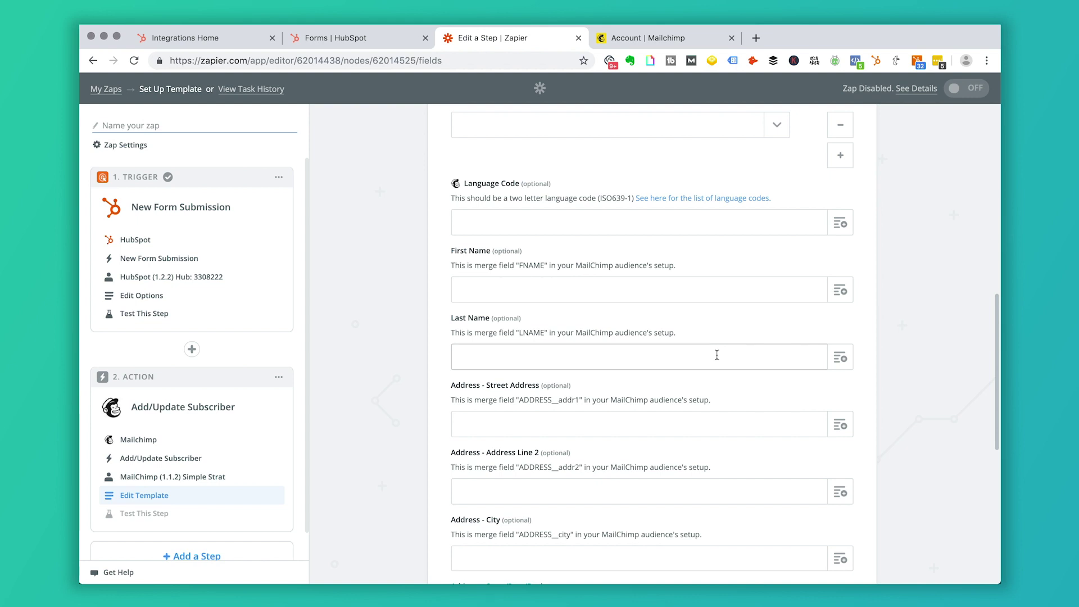
pyautogui.click(840, 291)
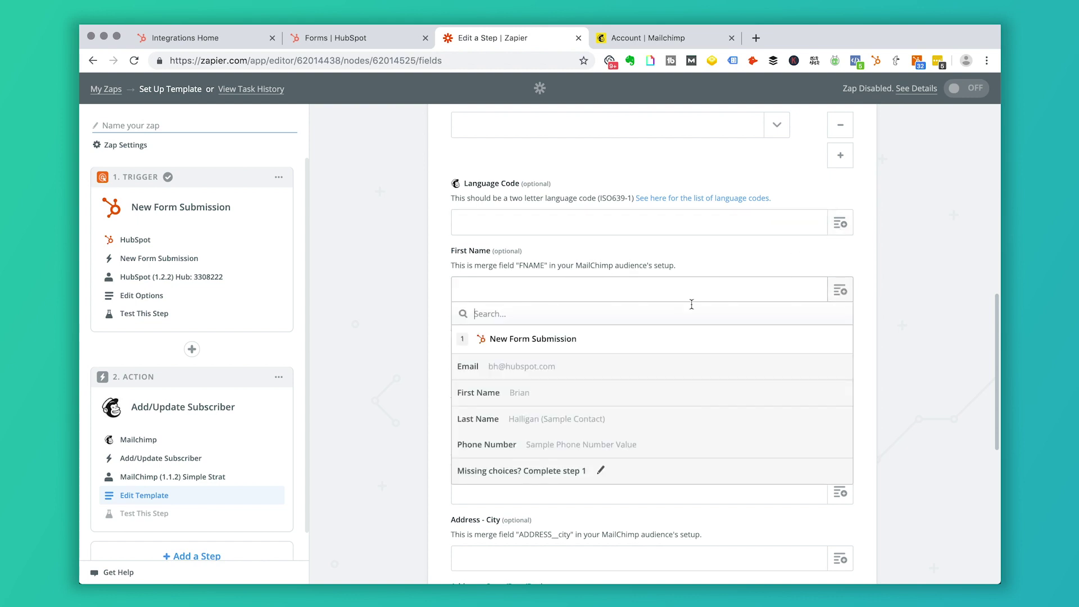
pyautogui.click(538, 397)
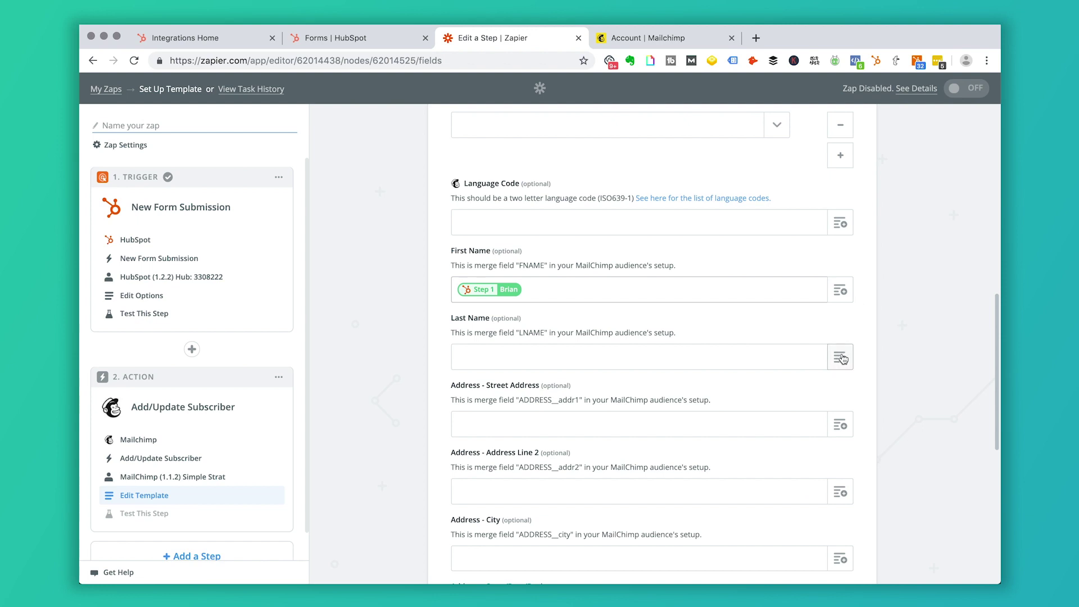
pyautogui.scroll(-3, 845, 340)
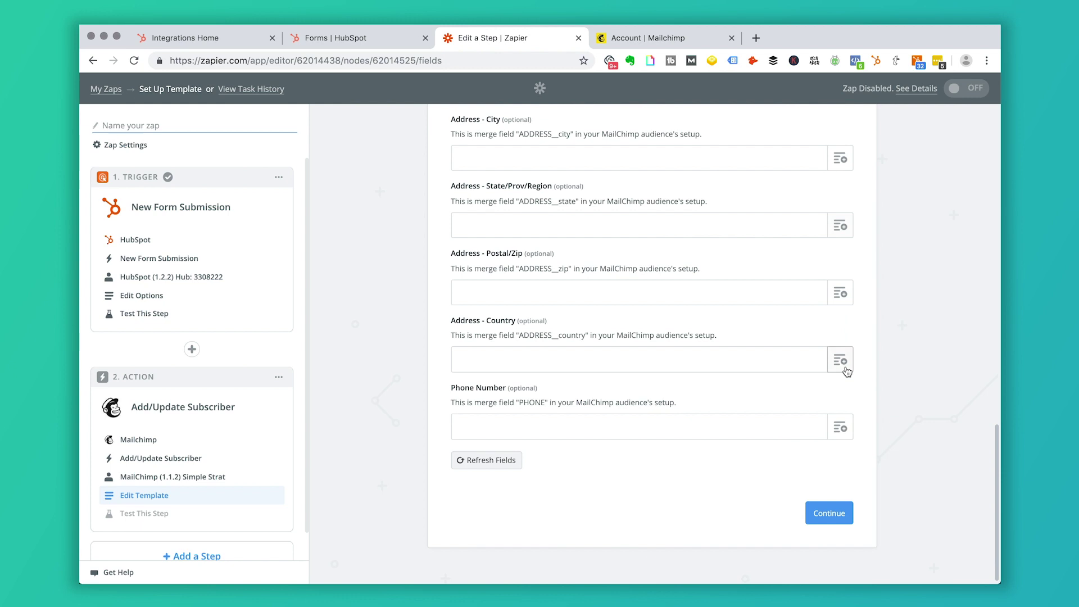
pyautogui.click(835, 514)
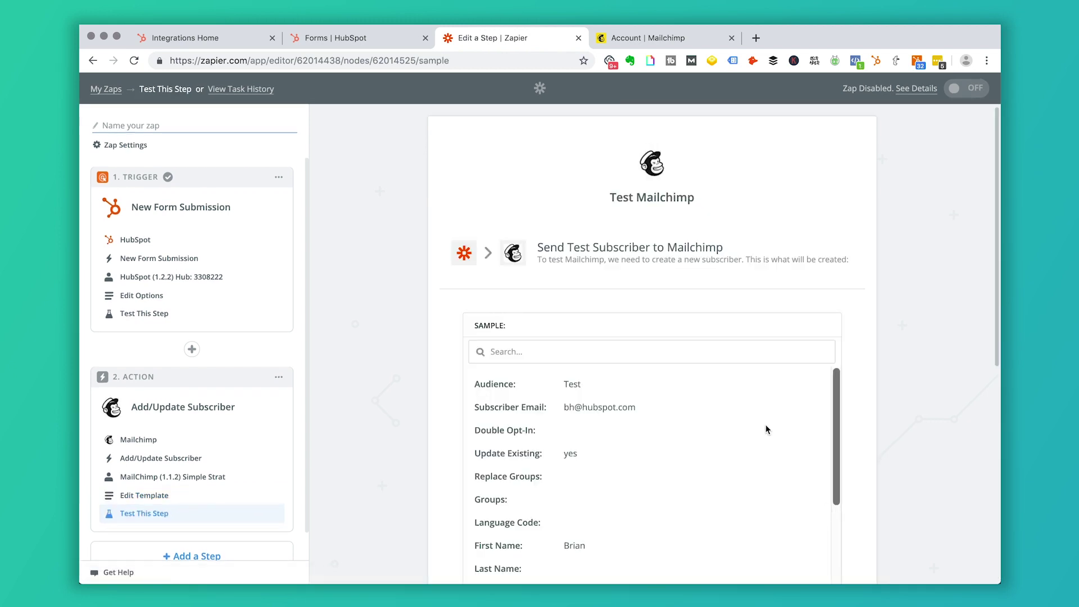
# - Review the sample subscriber's fields and send the test subscriber to Mailchimp
pyautogui.scroll(-3, 751, 403)
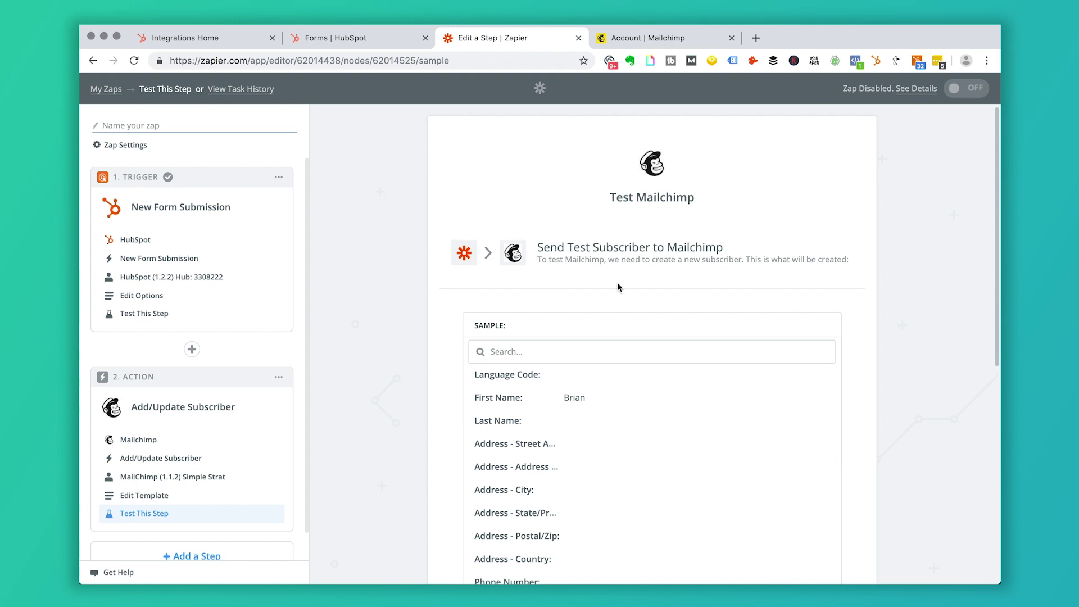
pyautogui.scroll(-5, 617, 282)
pyautogui.scroll(5, 611, 282)
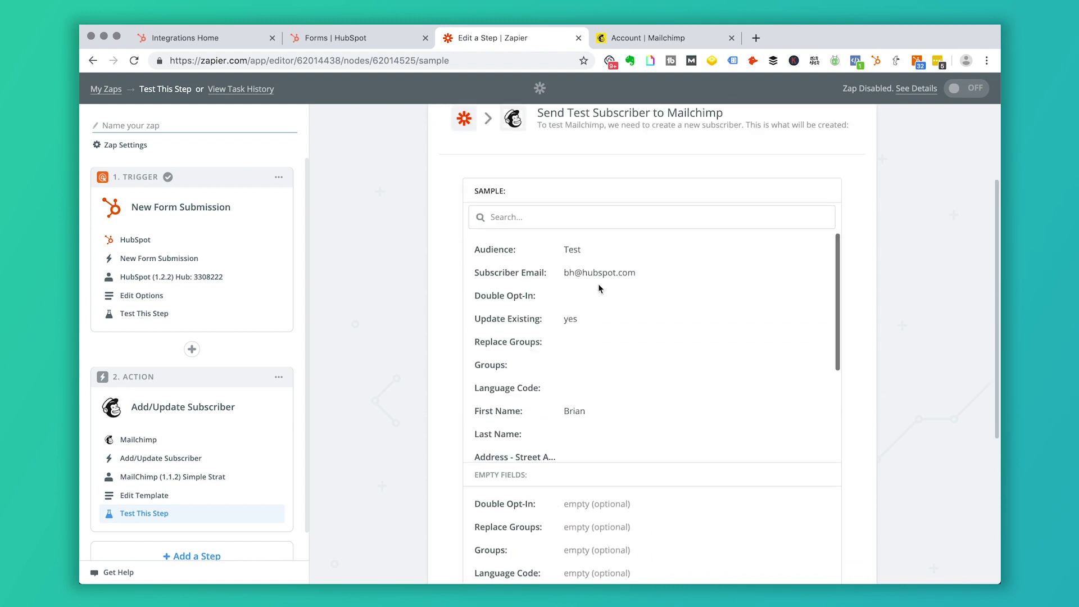
pyautogui.scroll(1, 599, 288)
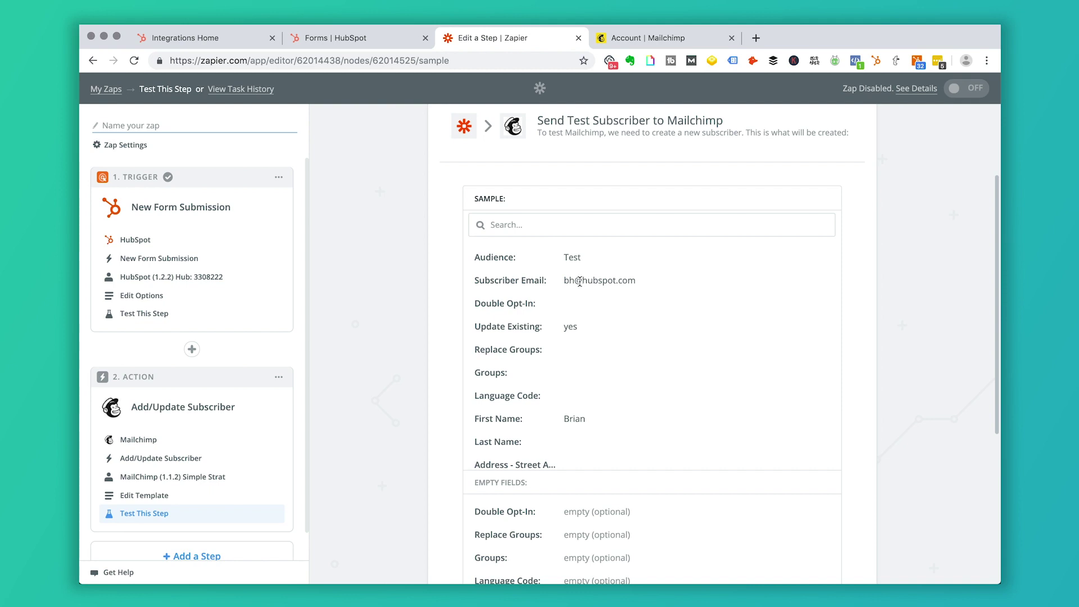
pyautogui.scroll(-10, 584, 309)
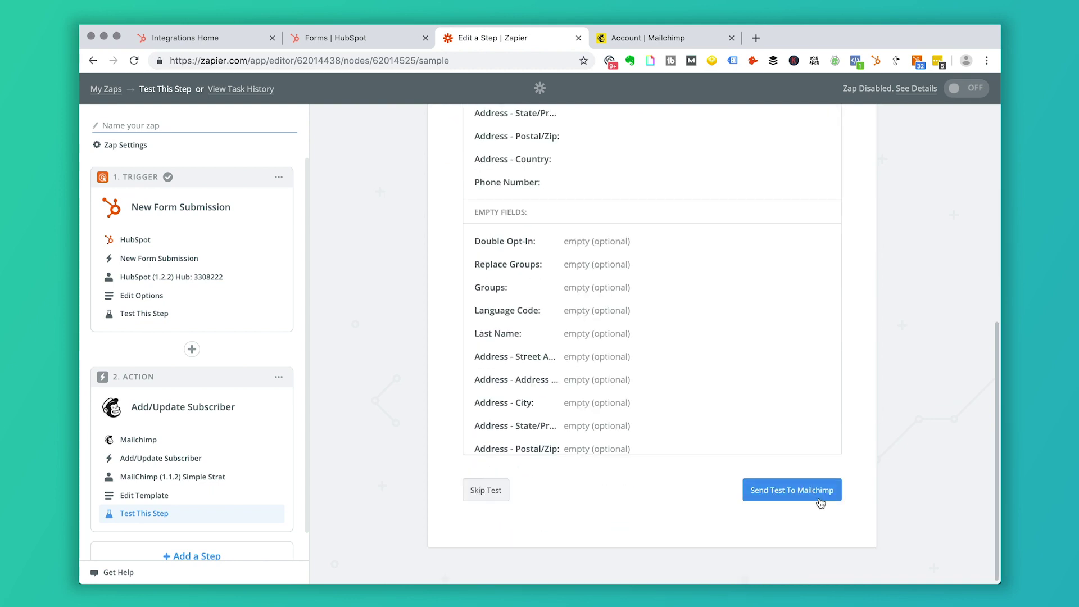
pyautogui.click(811, 497)
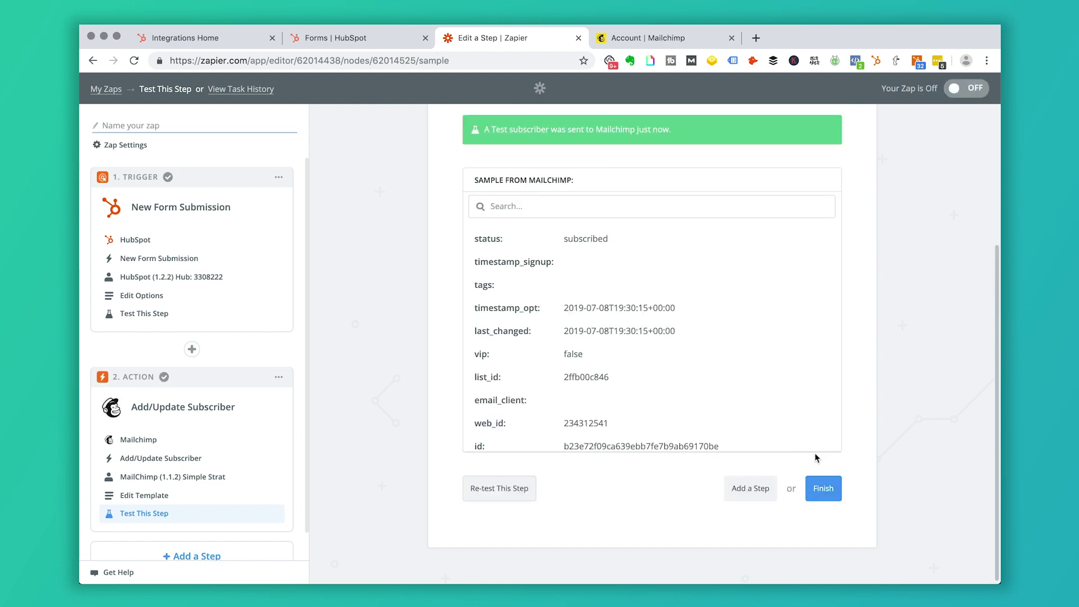
# - Check the Test audience's contacts in Mailchimp for the Zapier subscriber, then return to Zapier
pyautogui.click(663, 38)
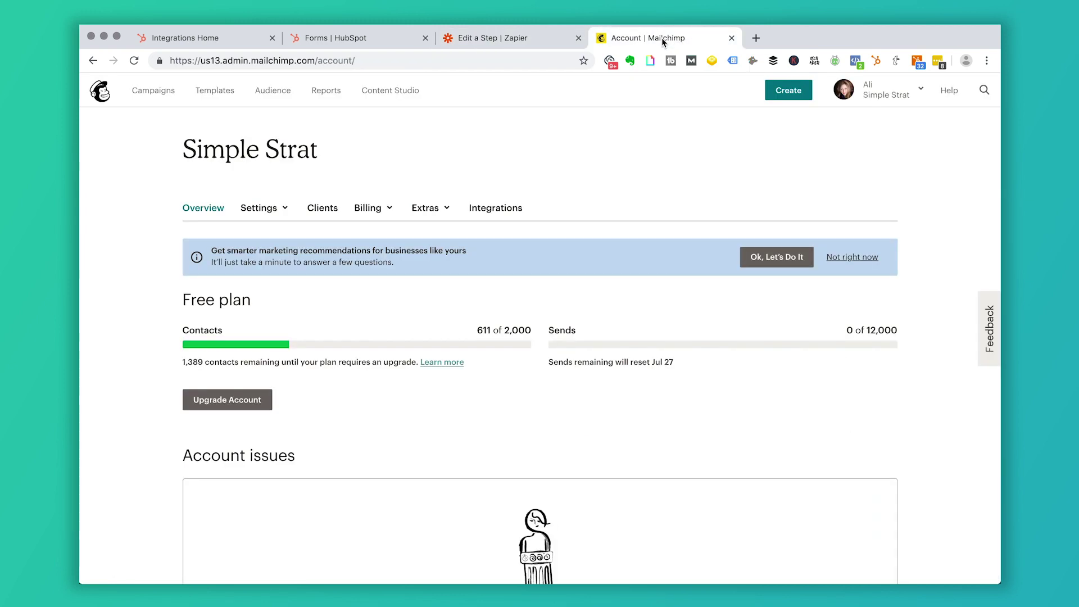
pyautogui.click(276, 91)
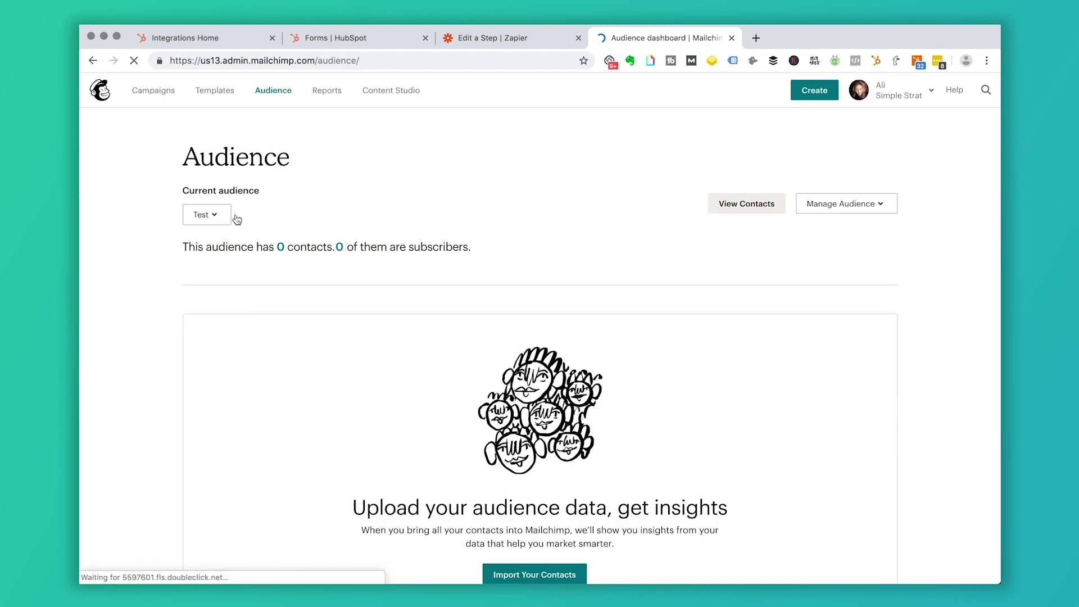
pyautogui.click(743, 204)
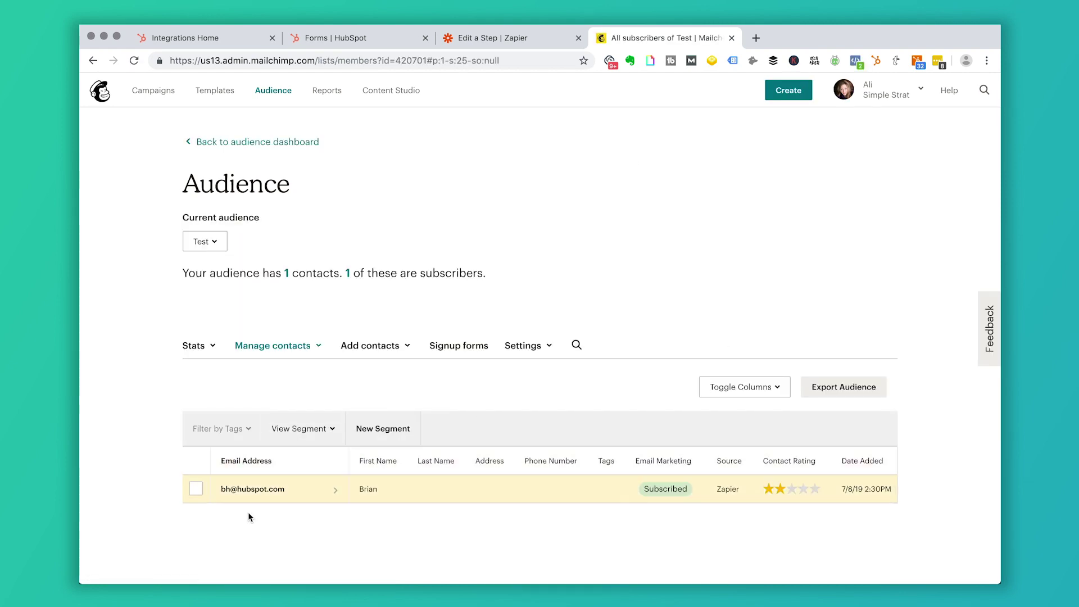
pyautogui.click(533, 42)
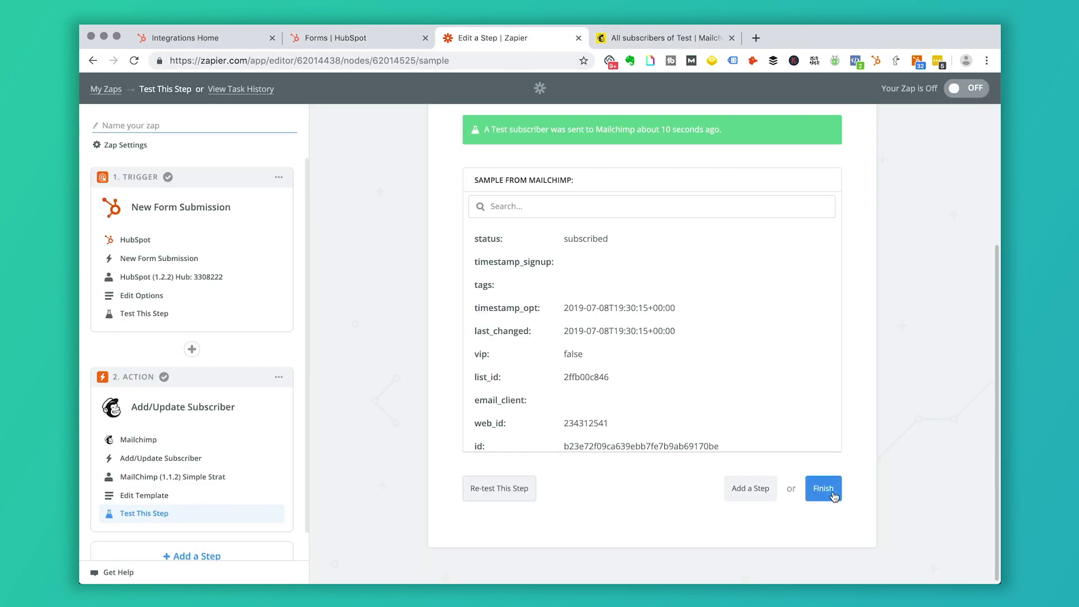
# - Finish the zap, name it 'Ebook Form Zap to Newsletter', turn it ON, and start another zap
pyautogui.click(823, 489)
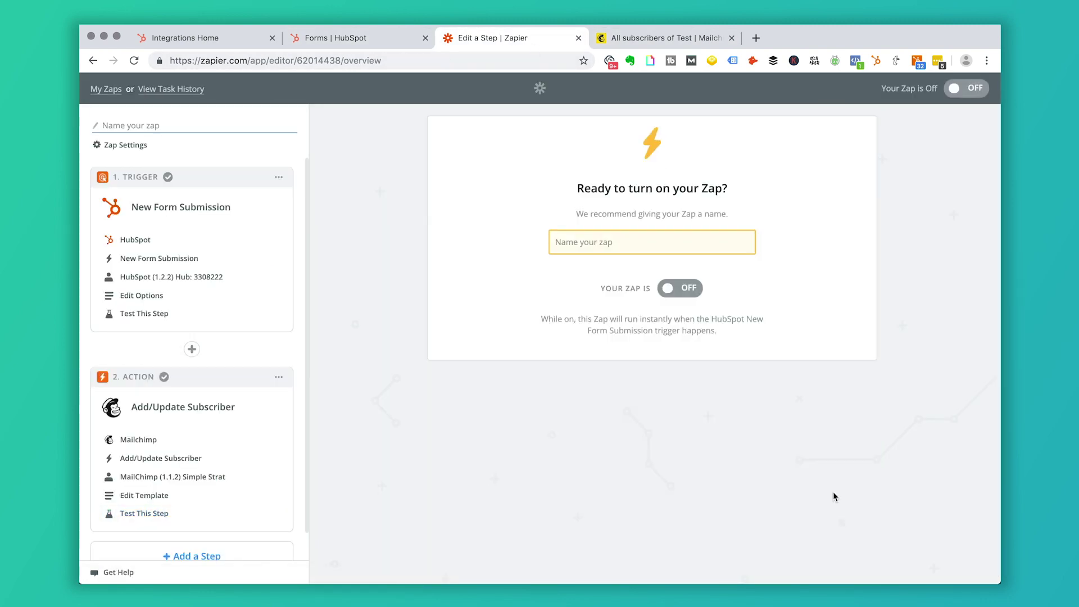
pyautogui.click(685, 247)
pyautogui.write('Ebook For')
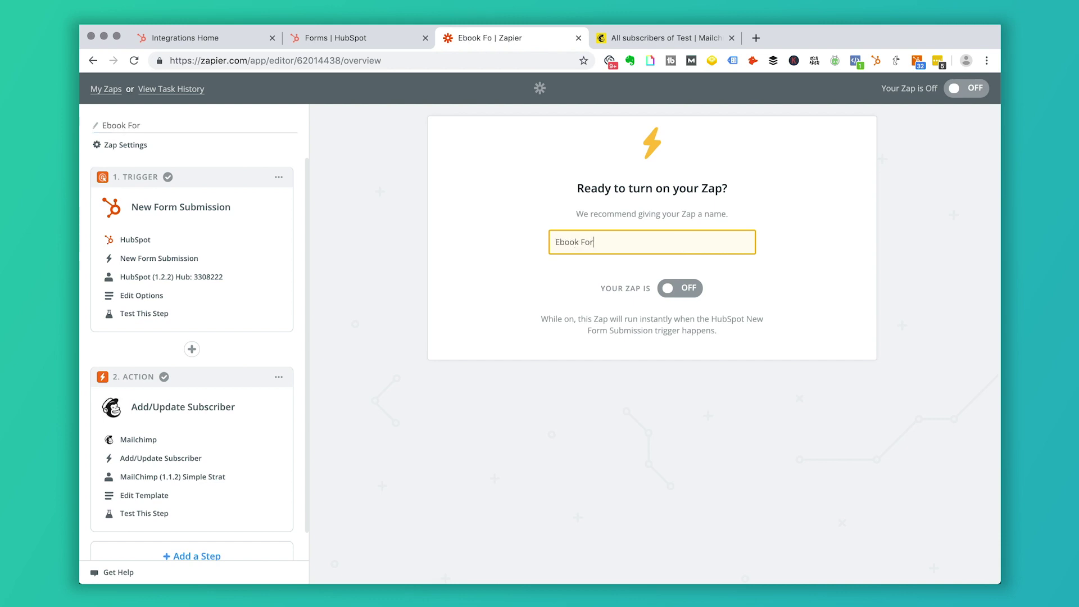
pyautogui.write('m Zap  to  Newsletter')
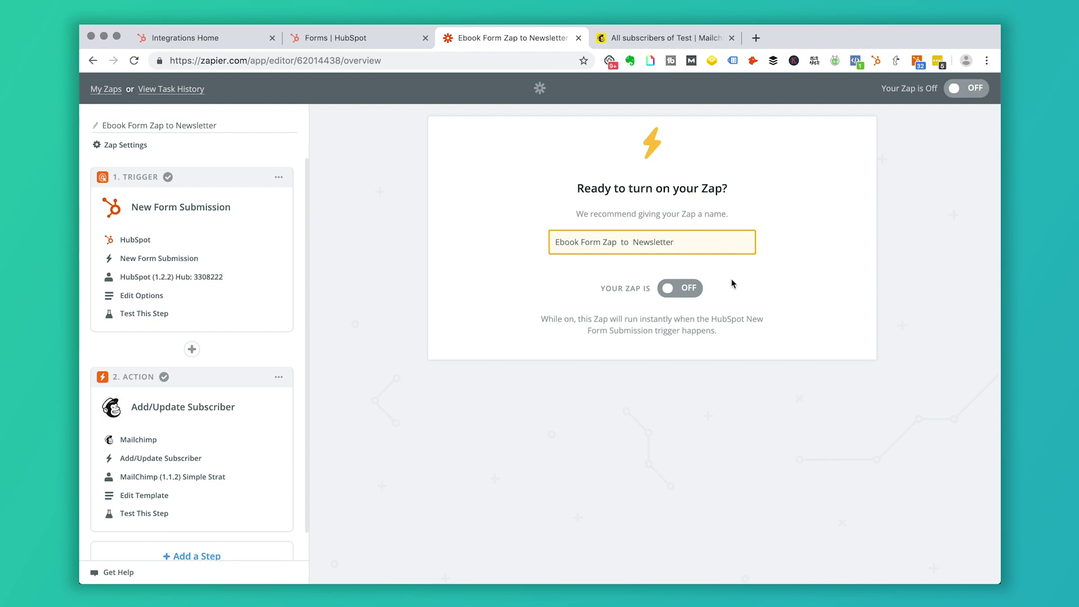
pyautogui.click(700, 289)
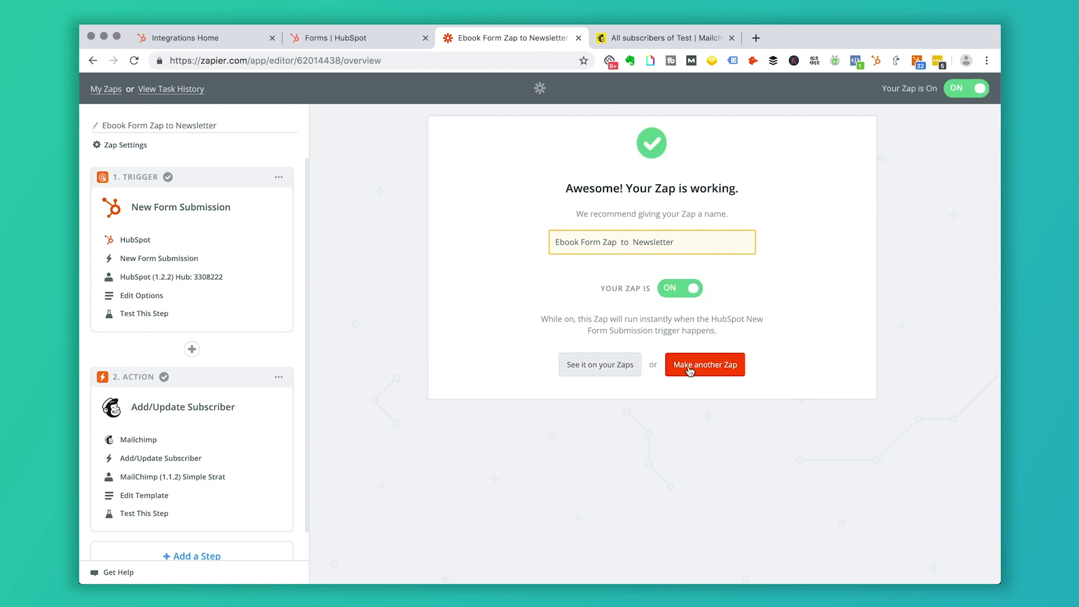
pyautogui.click(690, 369)
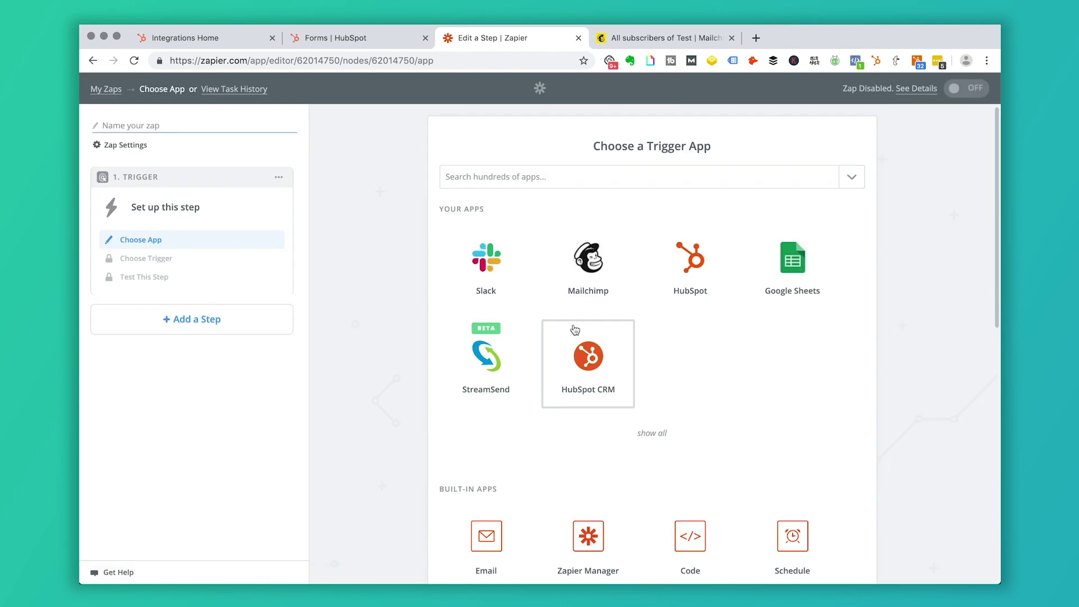